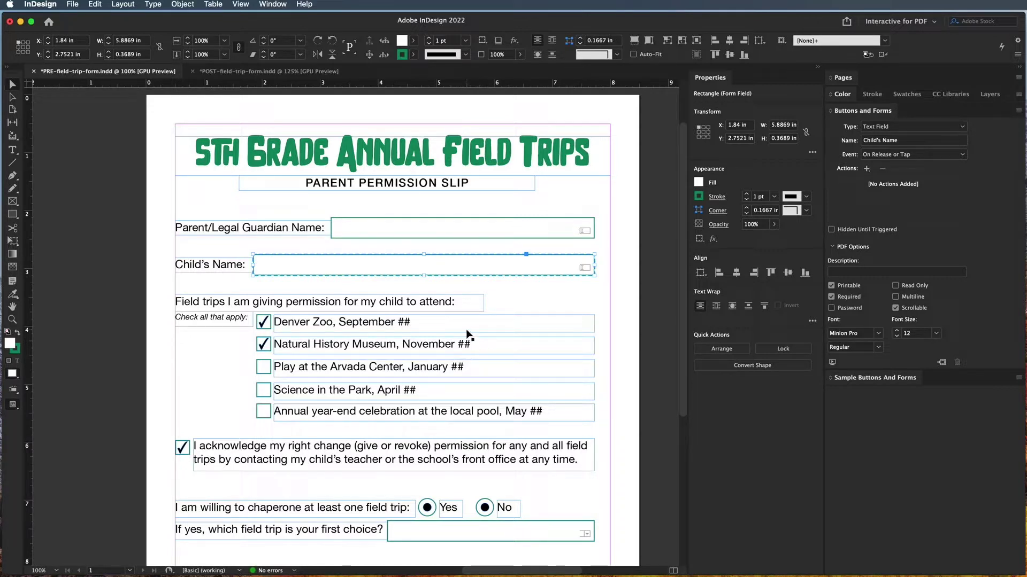
Save the PRE-field-trip-form permission slip document in InDesign.
click(75, 5)
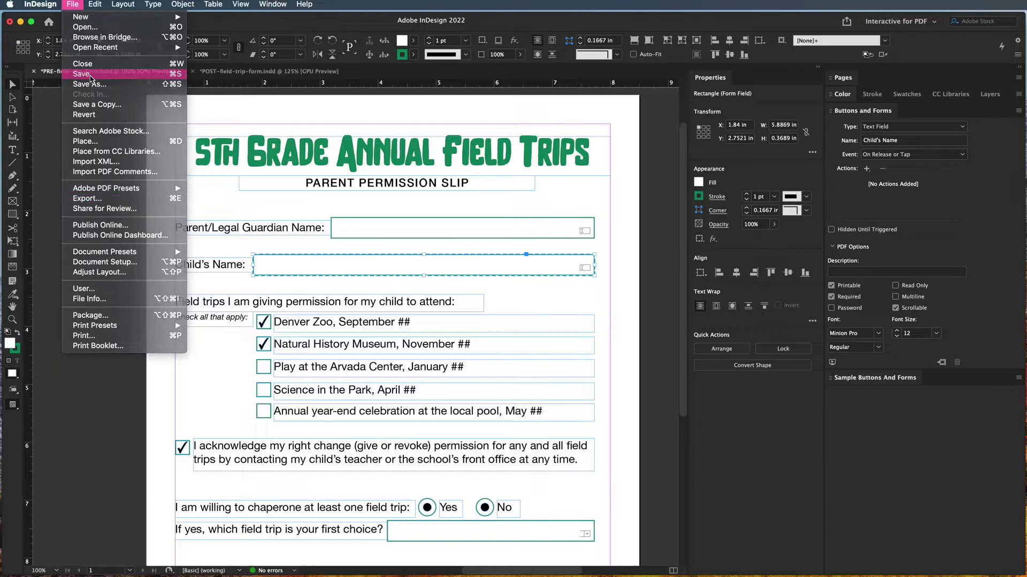
click(91, 76)
click(72, 4)
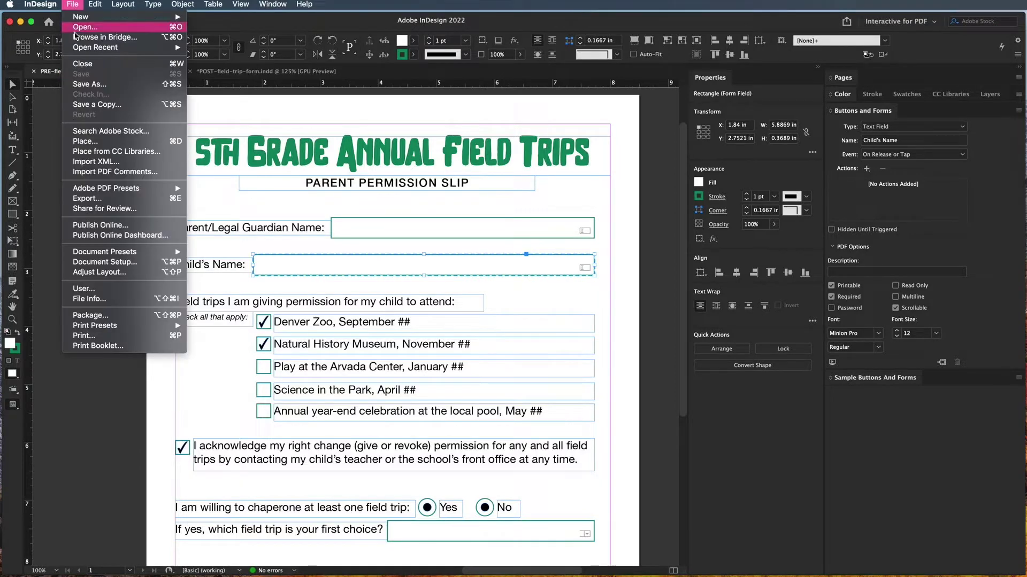
Name the export '5th Grade Field Trip Form' on the Desktop, keeping Adobe PDF (Interactive) format.
click(101, 201)
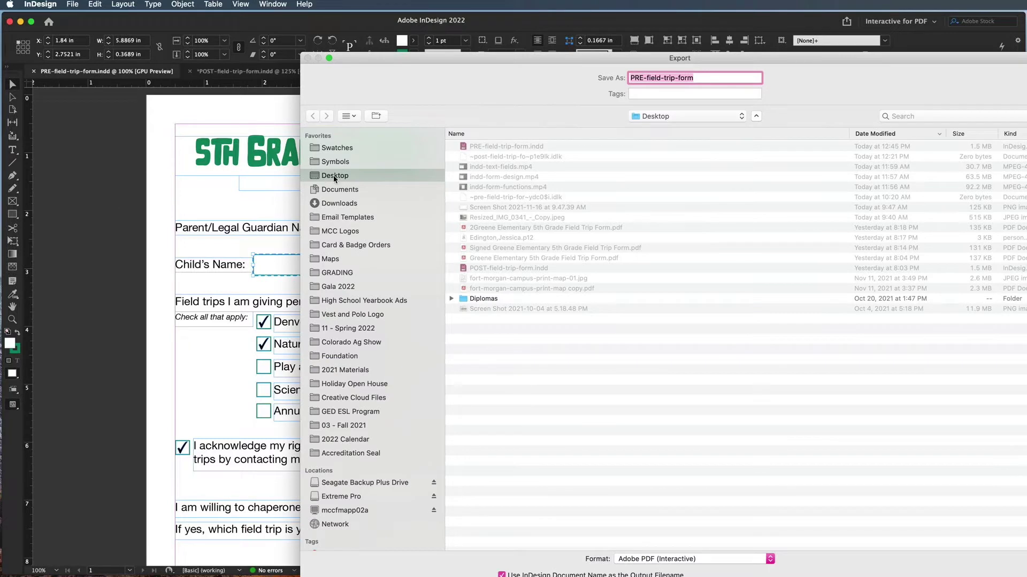
click(648, 79)
drag(702, 76, 572, 80)
text(5th Grade Field Trip Fo)
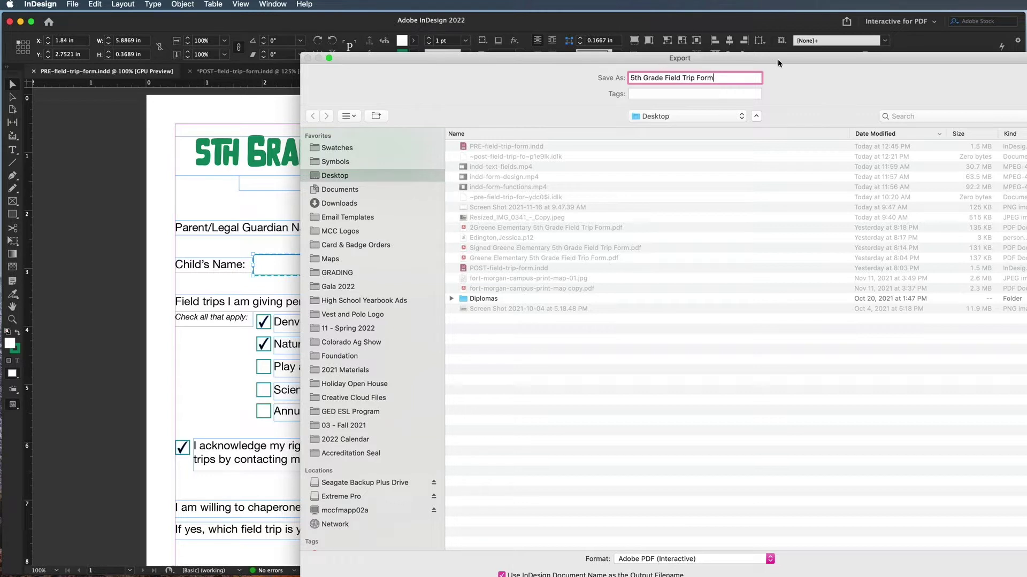
drag(778, 59, 659, 18)
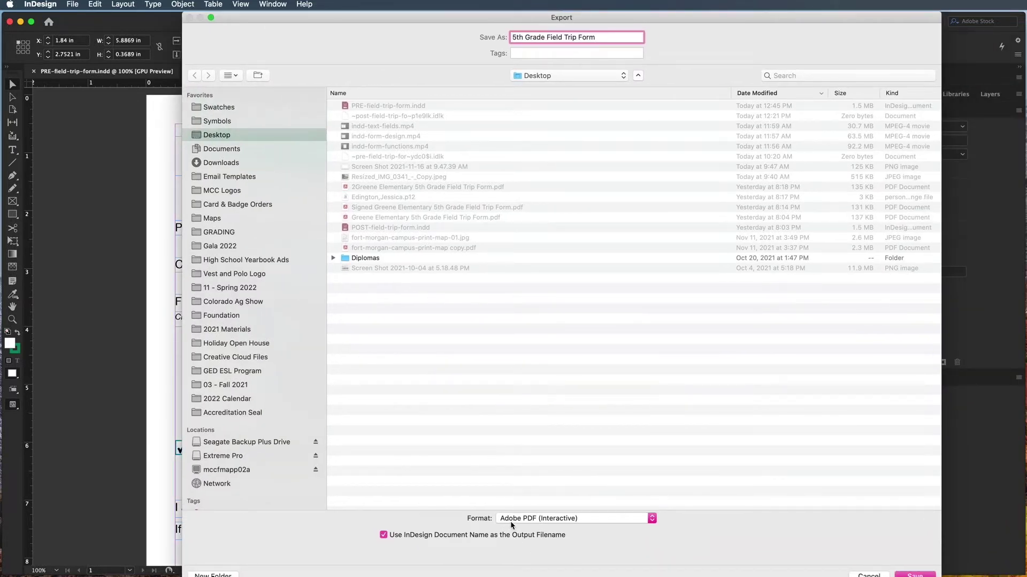
click(527, 525)
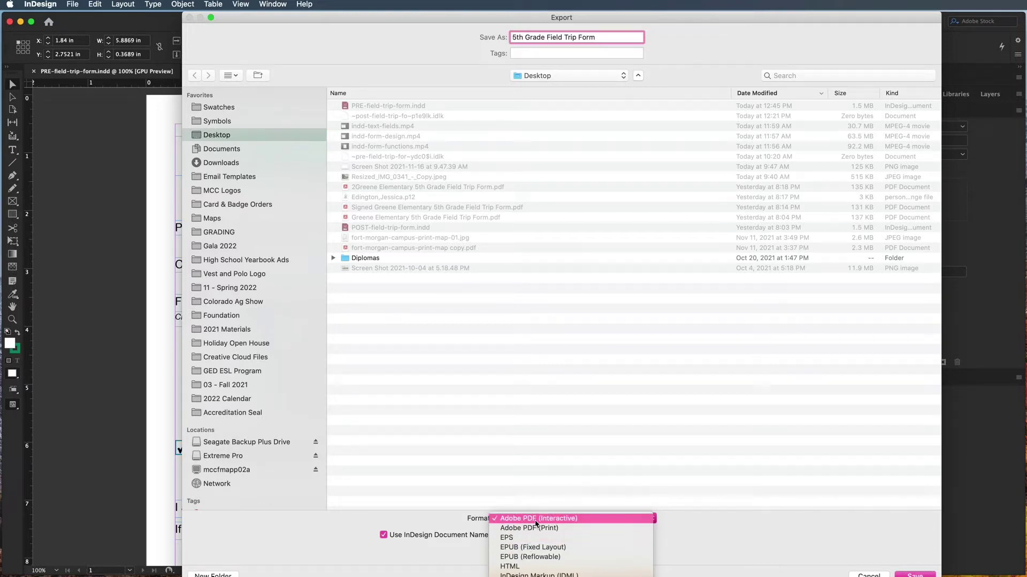
click(535, 520)
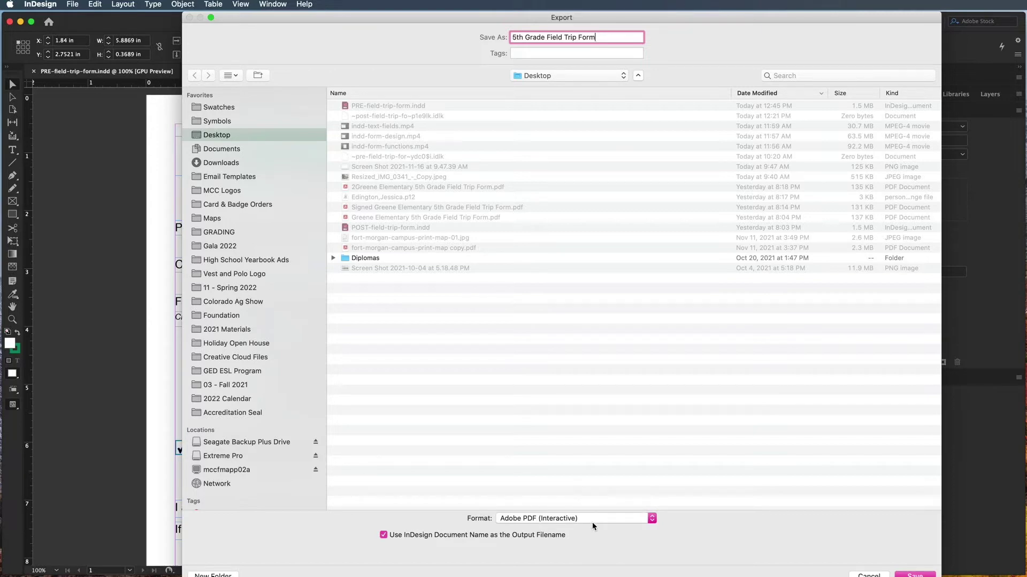
Export the interactive PDF with initial view Fit Page and page layout Default.
click(915, 575)
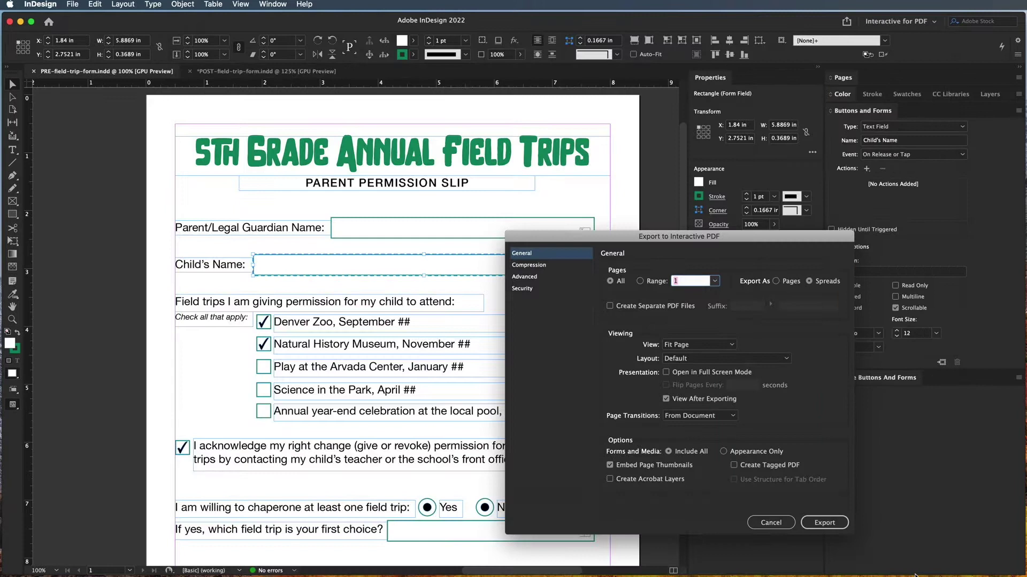
drag(676, 240, 528, 217)
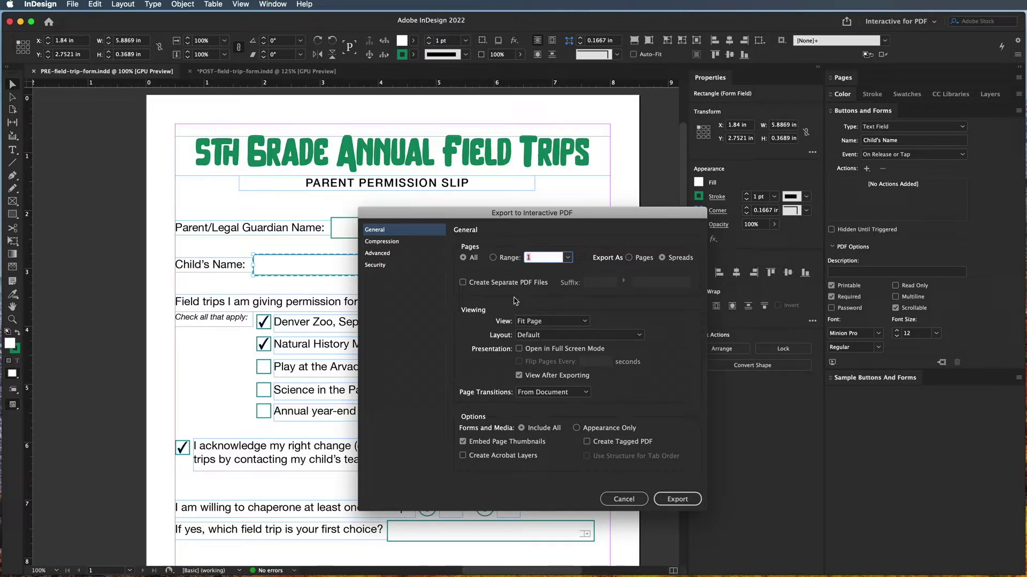
click(547, 323)
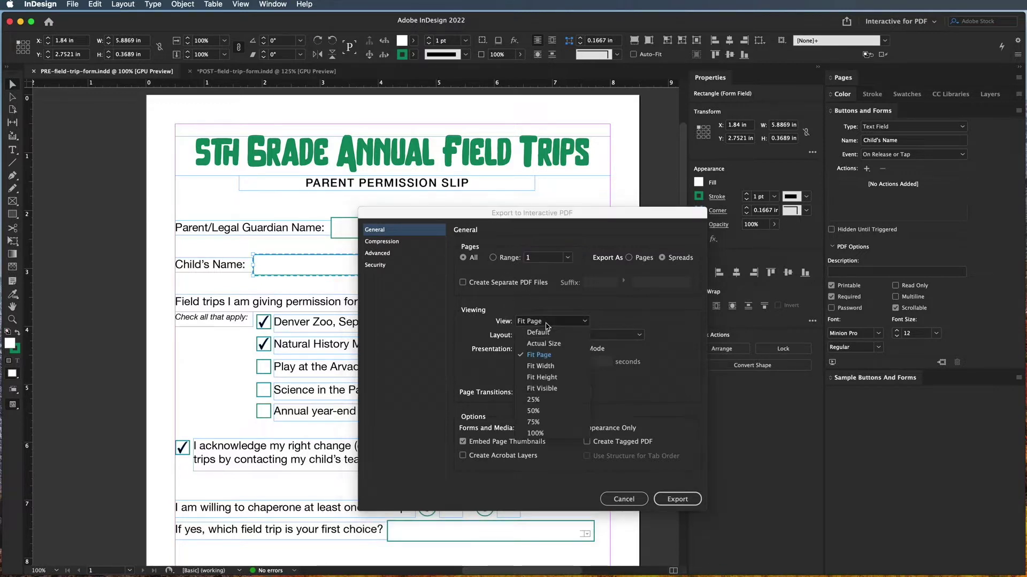
click(549, 356)
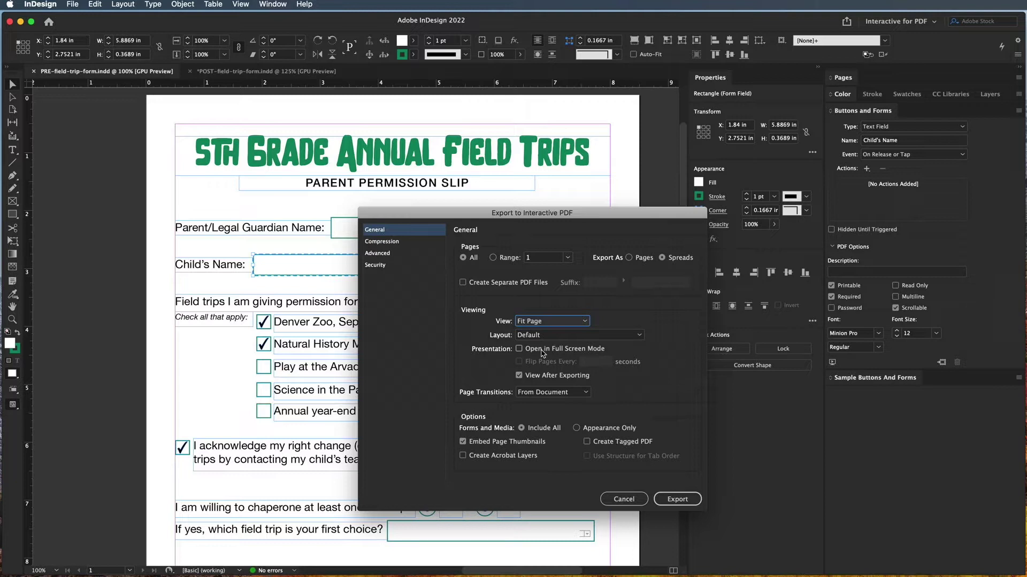
click(542, 336)
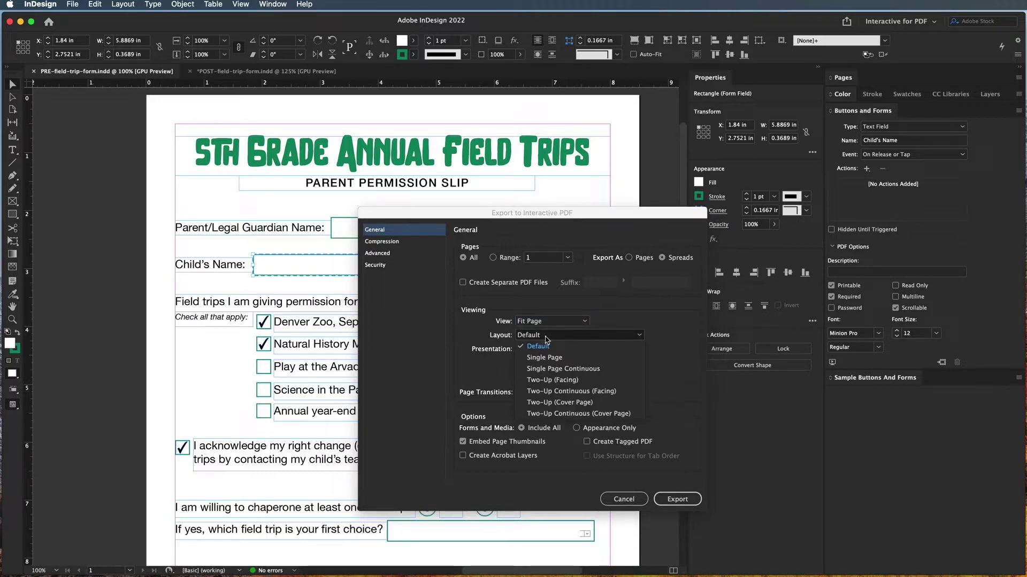
click(546, 347)
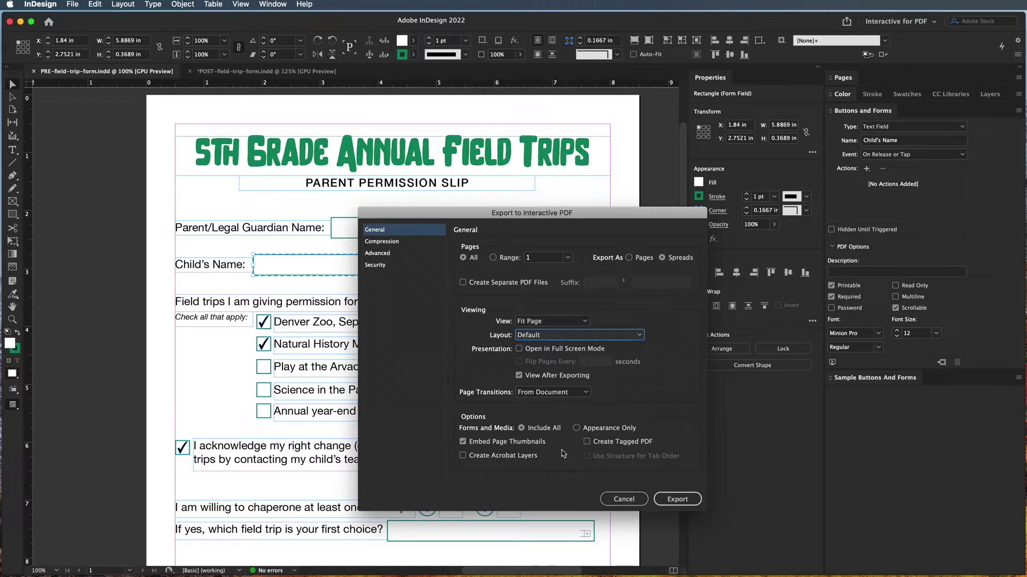
click(678, 500)
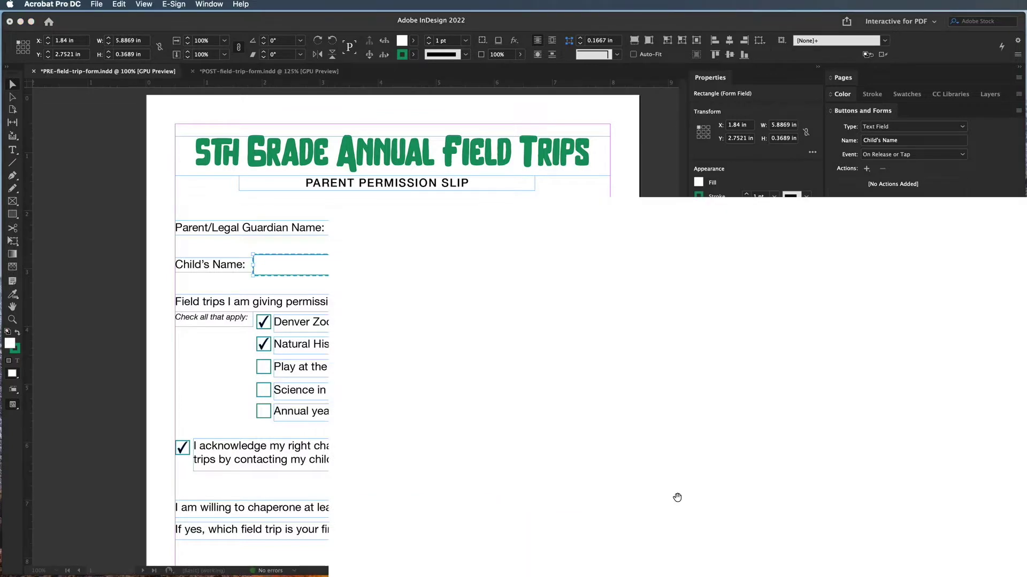
Maximise the Acrobat window and zoom the field trip form to 150%.
double_click(905, 204)
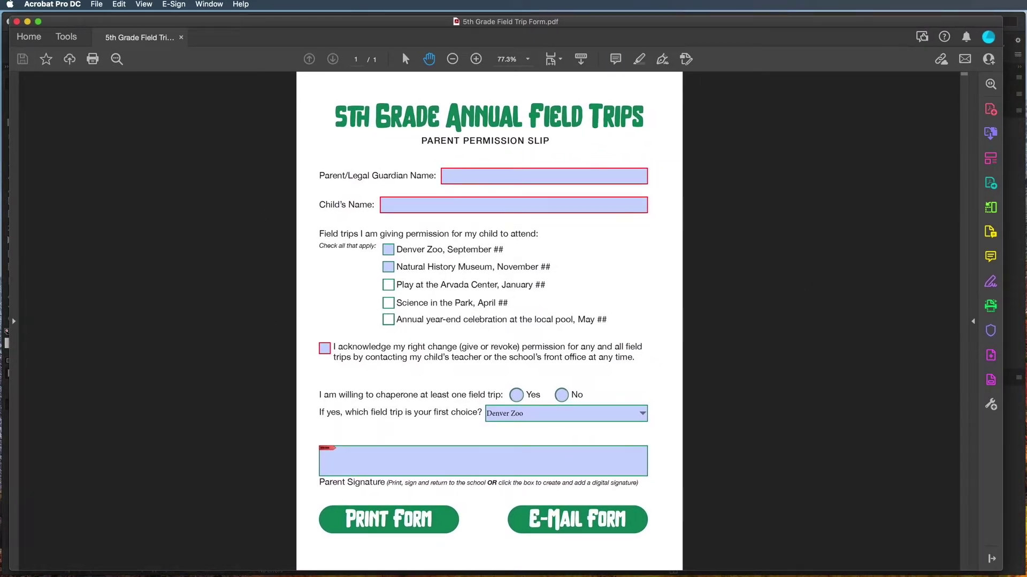
click(476, 59)
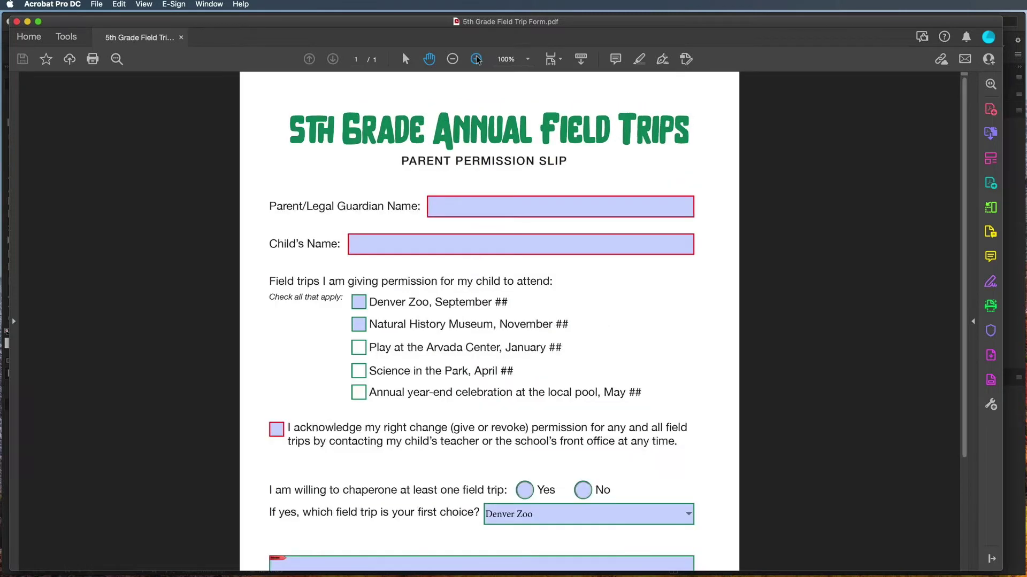
click(476, 58)
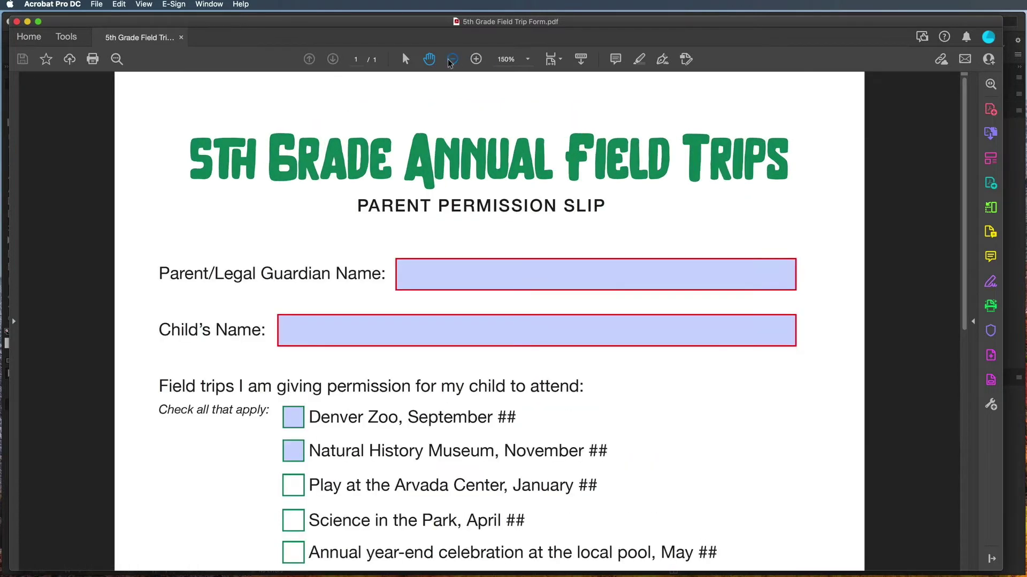
click(452, 60)
double_click(476, 59)
scroll(299, 460, down, 2)
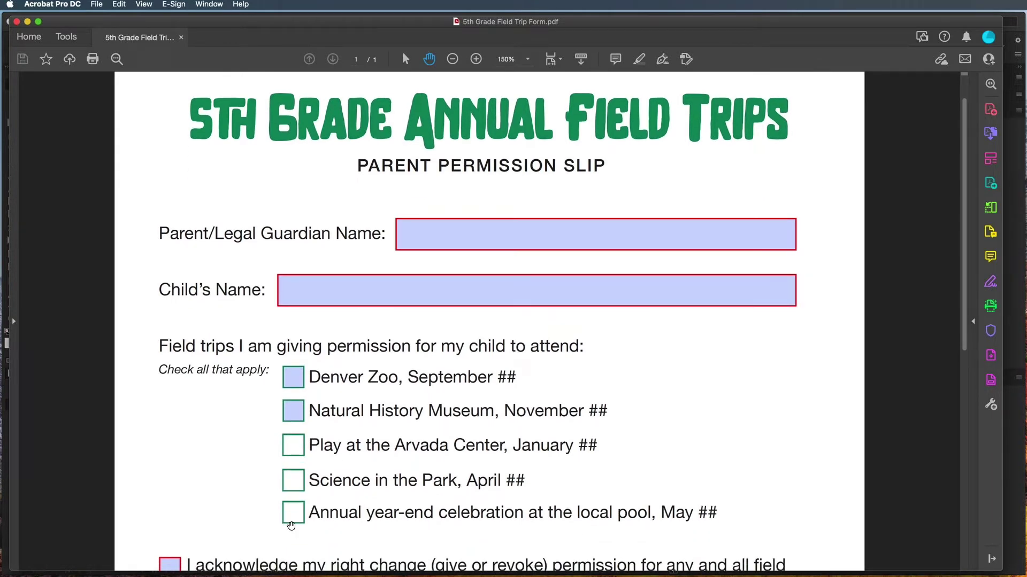
Enter the guardian's full name and the child's name in the form's name fields.
click(414, 236)
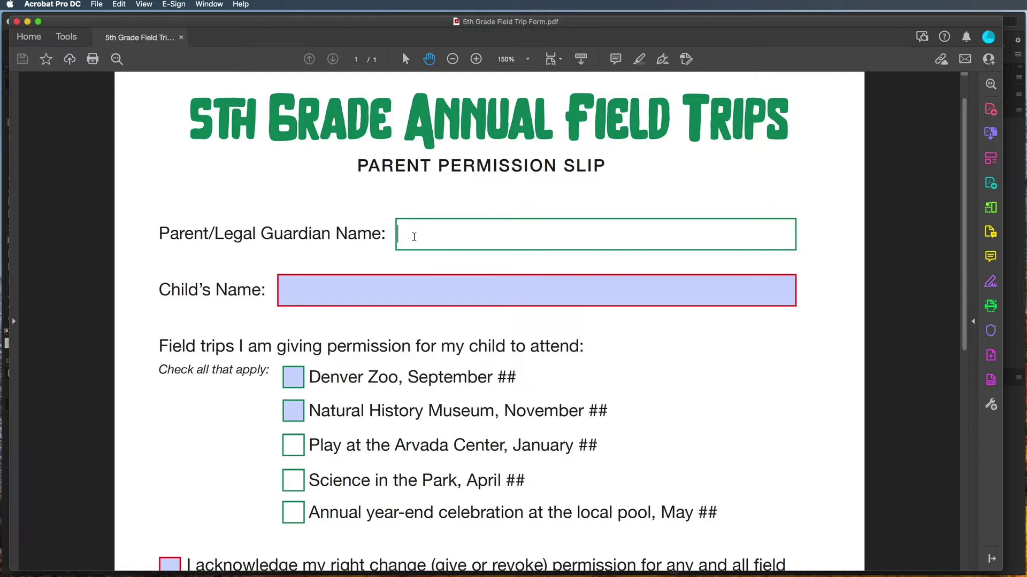
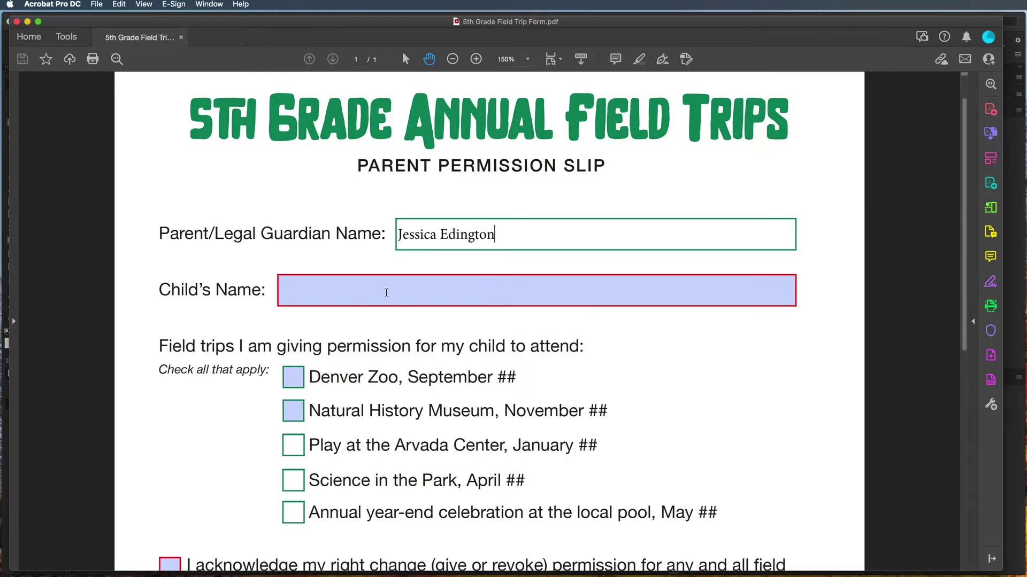
click(385, 292)
text(John Doe)
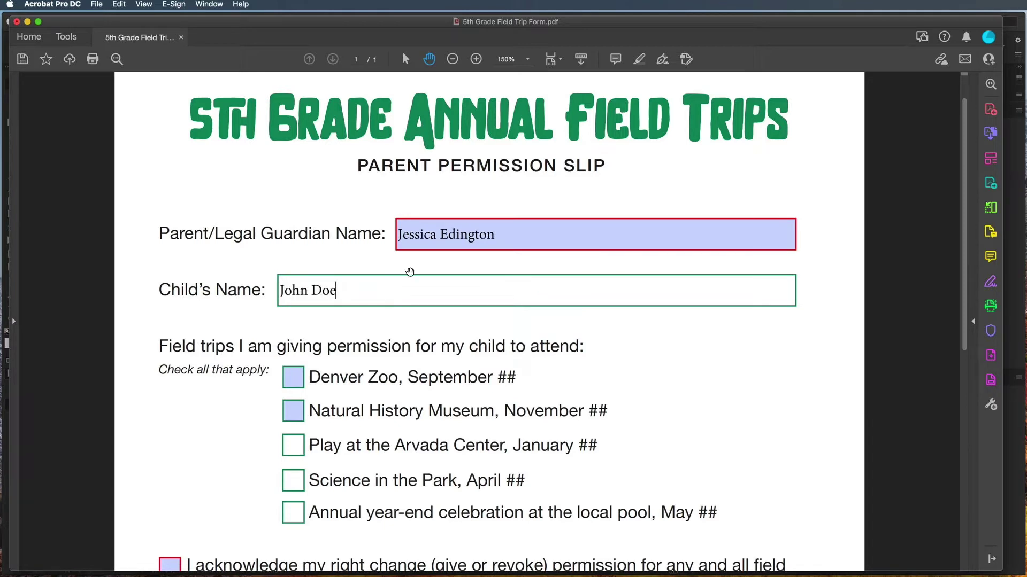
key(Tab)
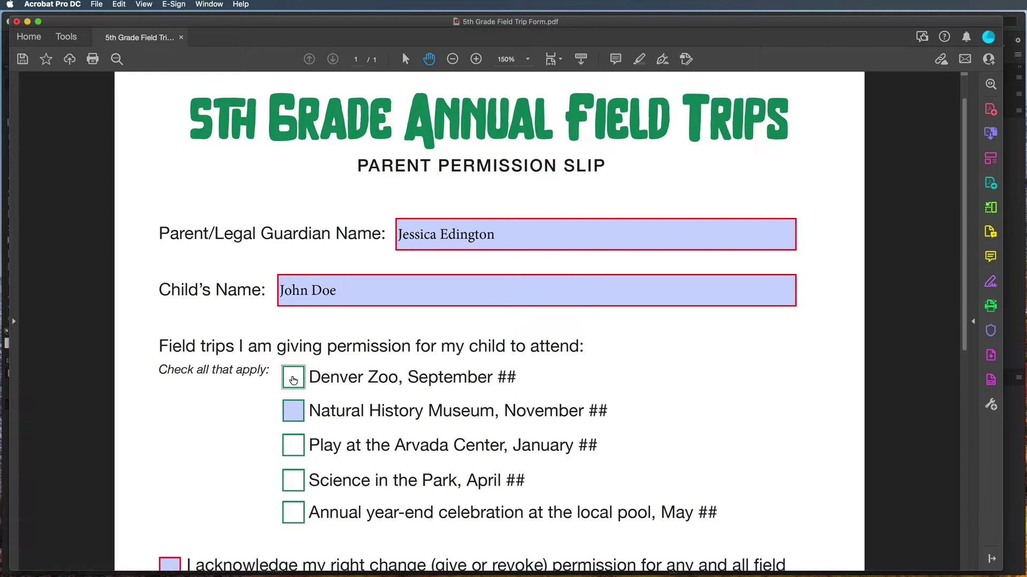
Tick the Denver Zoo and Natural History Museum trips, then Tab to check the field order.
click(293, 380)
click(294, 412)
scroll(313, 478, down, 5)
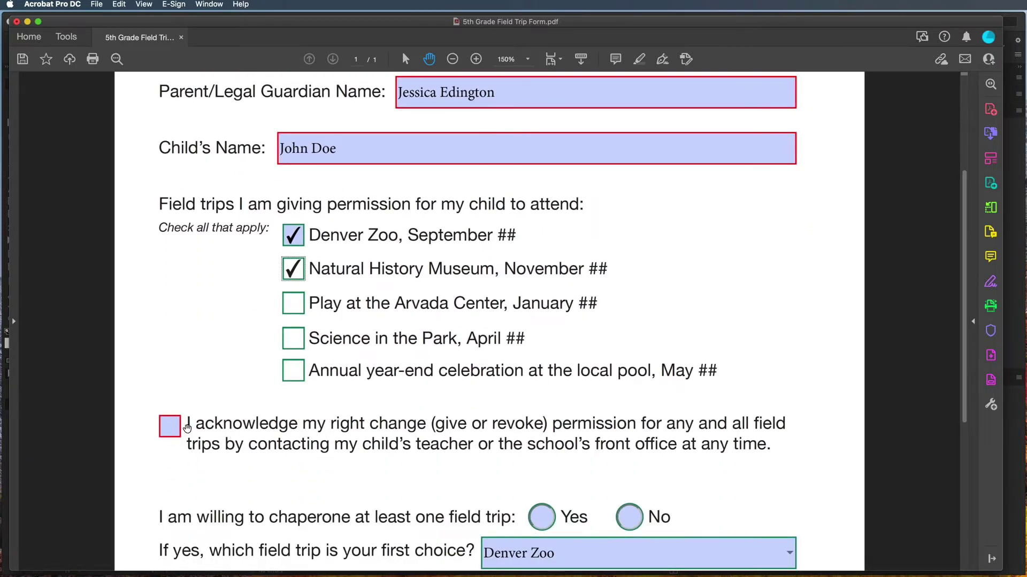
key(Tab)
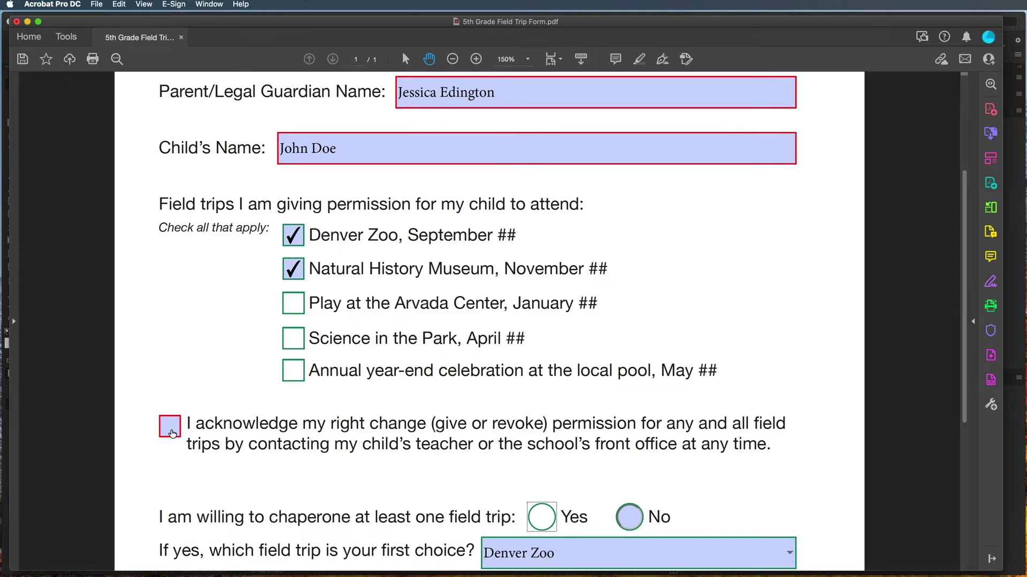
Tick the acknowledgement checkbox and answer Yes to chaperoning a field trip.
click(171, 432)
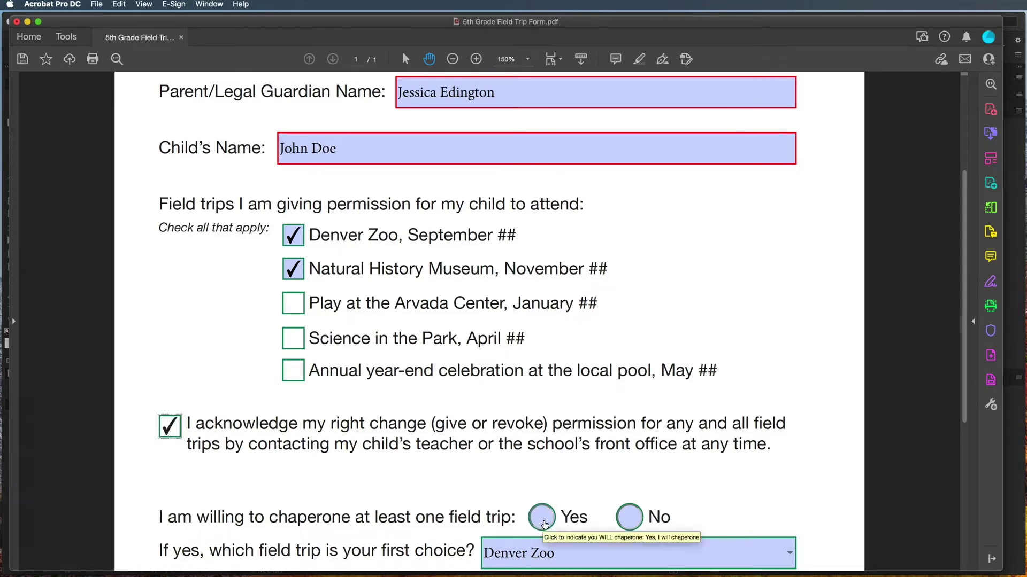
click(542, 520)
scroll(544, 524, down, 5)
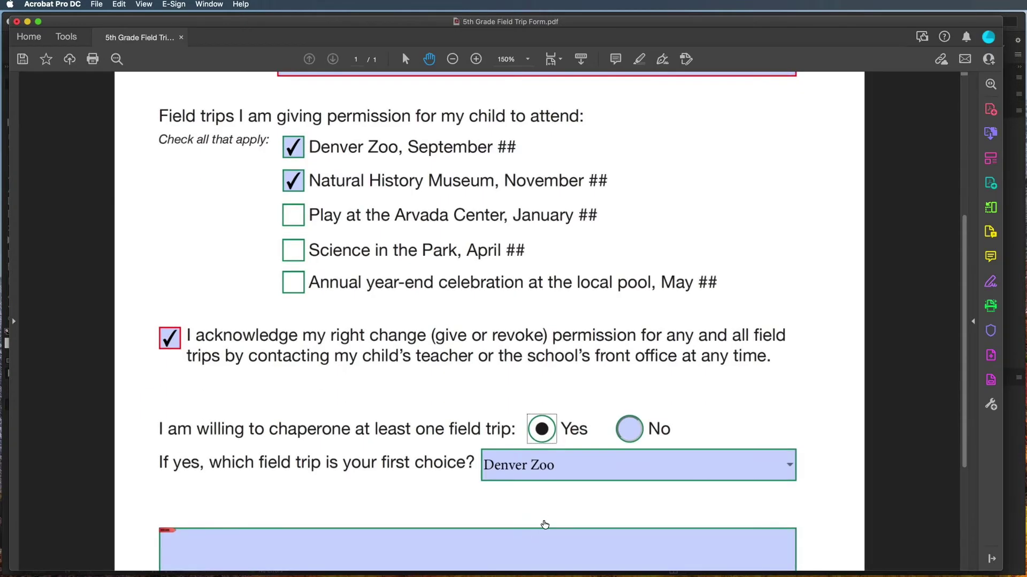
scroll(543, 520, down, 1)
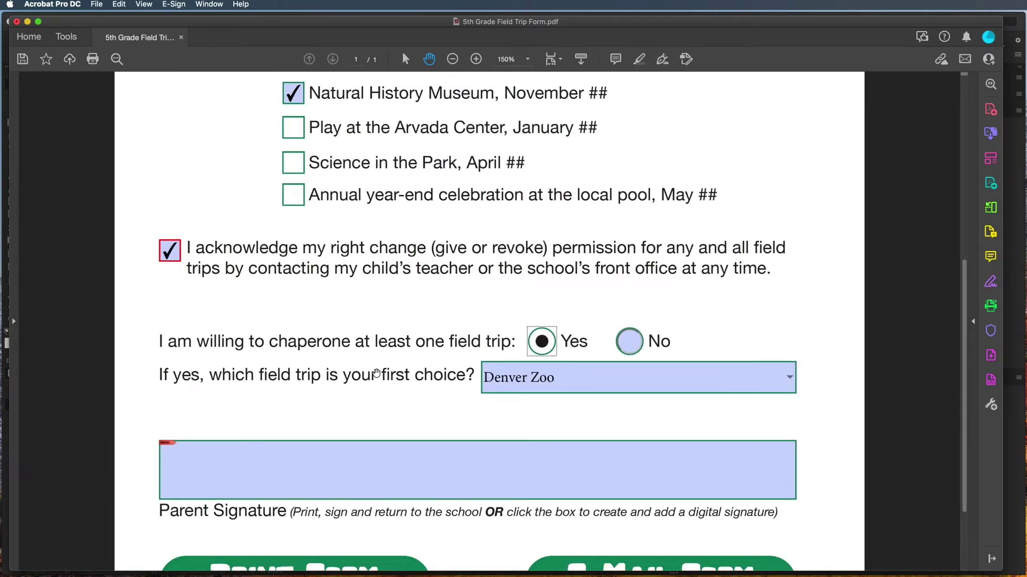
Set the first-choice dropdown to 'Choose one from this list...'.
click(791, 381)
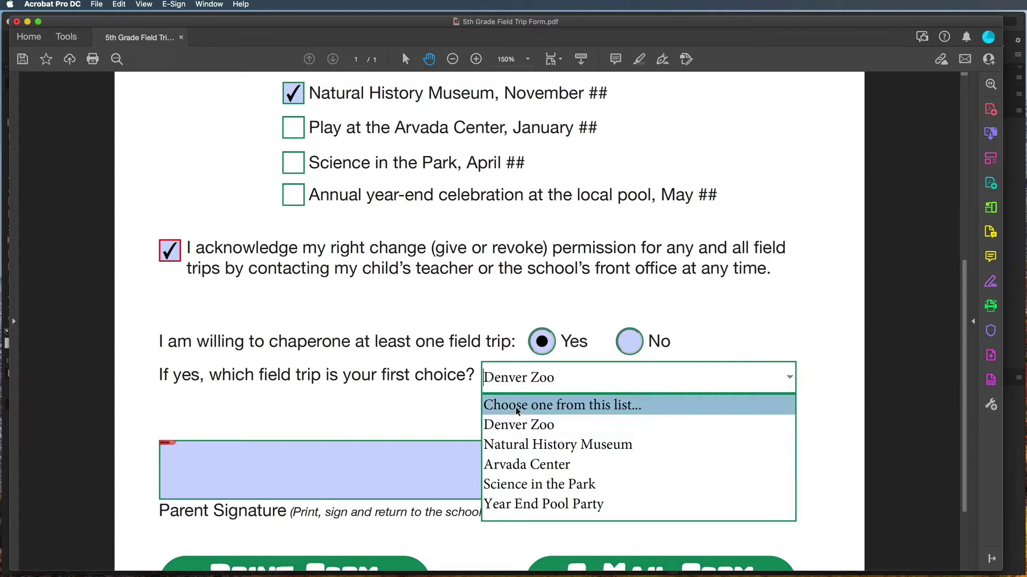
click(517, 407)
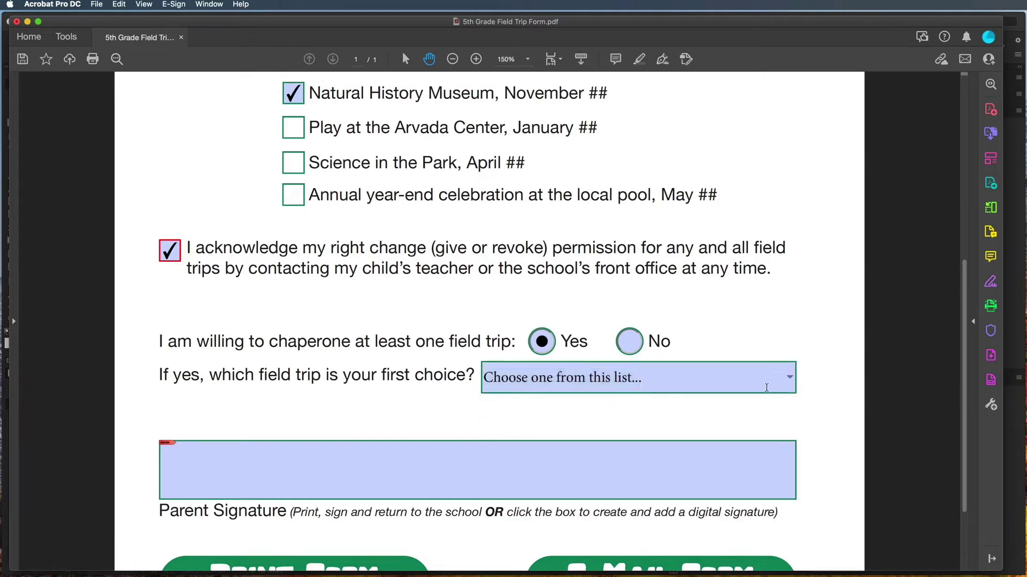
click(790, 379)
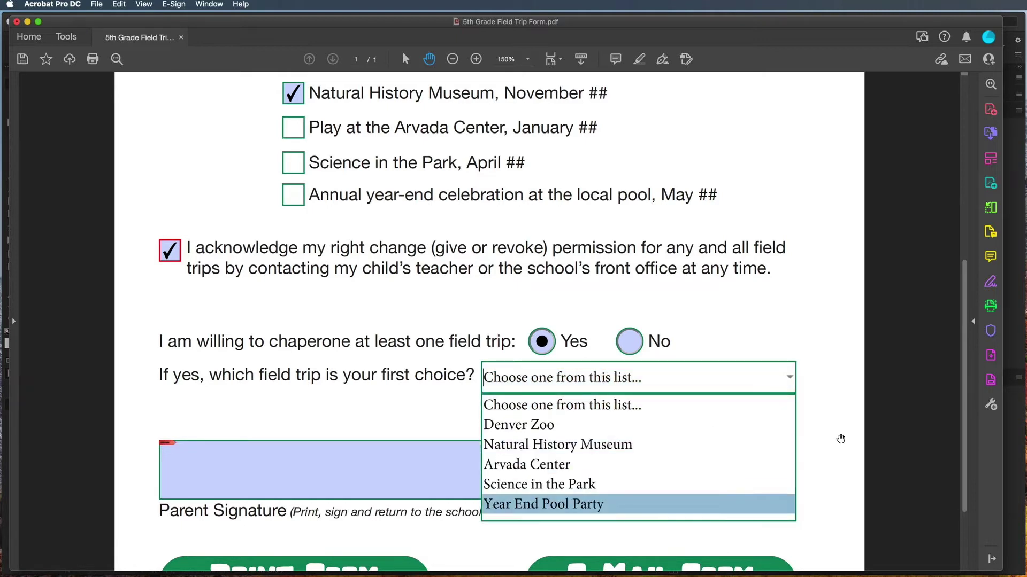
click(811, 417)
scroll(572, 470, down, 2)
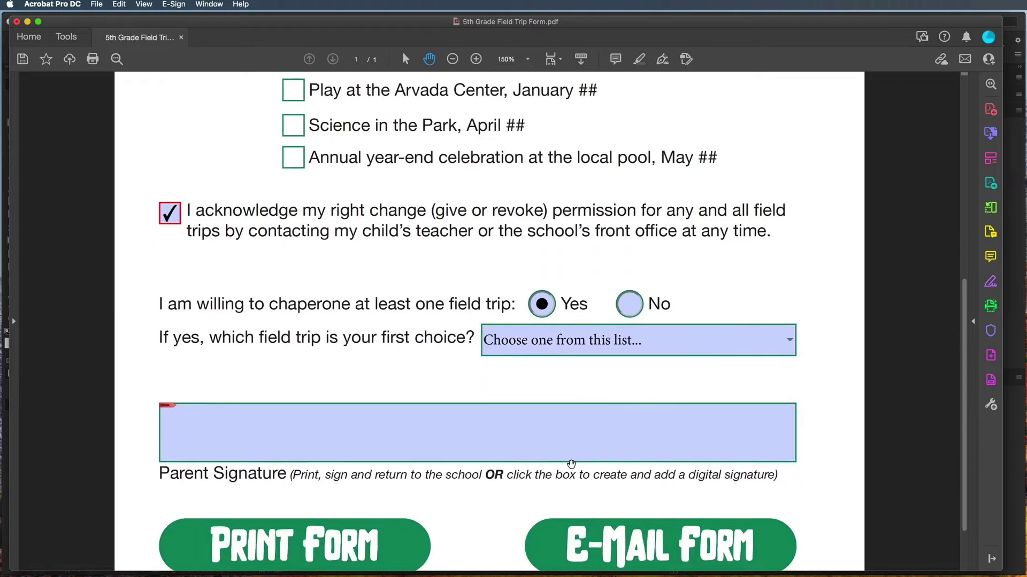
click(320, 431)
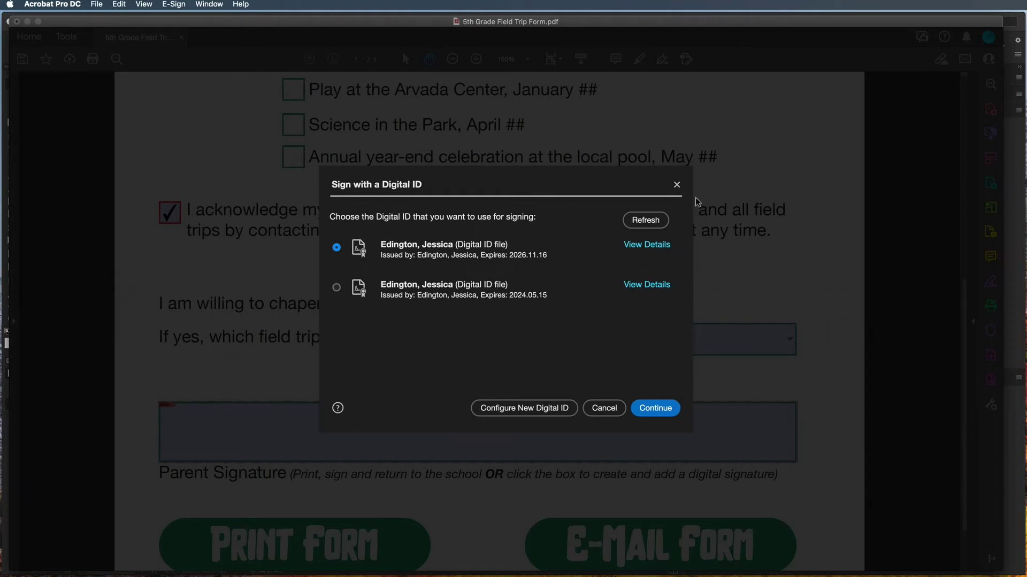
click(677, 185)
scroll(503, 432, down, 2)
click(405, 483)
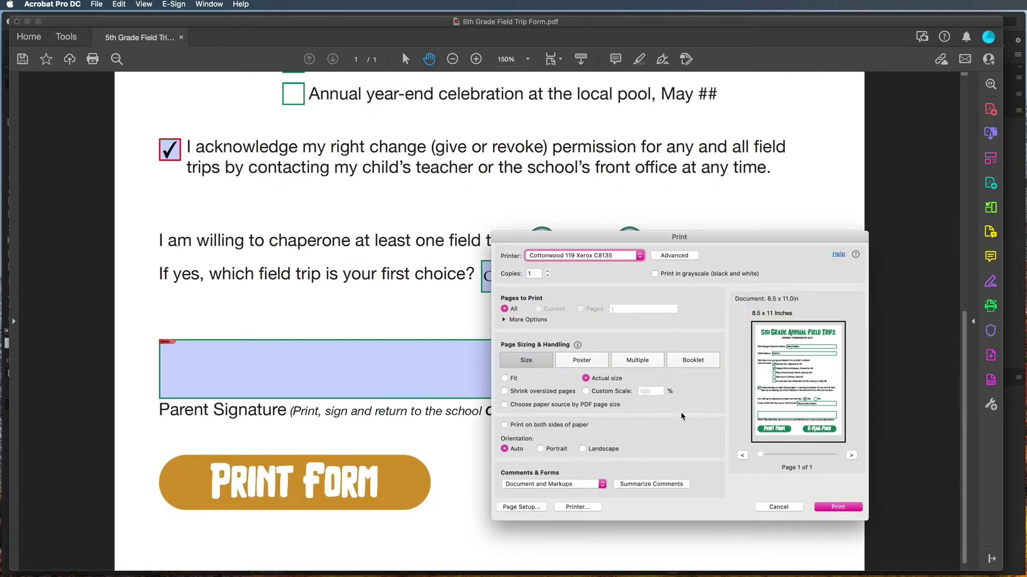
click(793, 507)
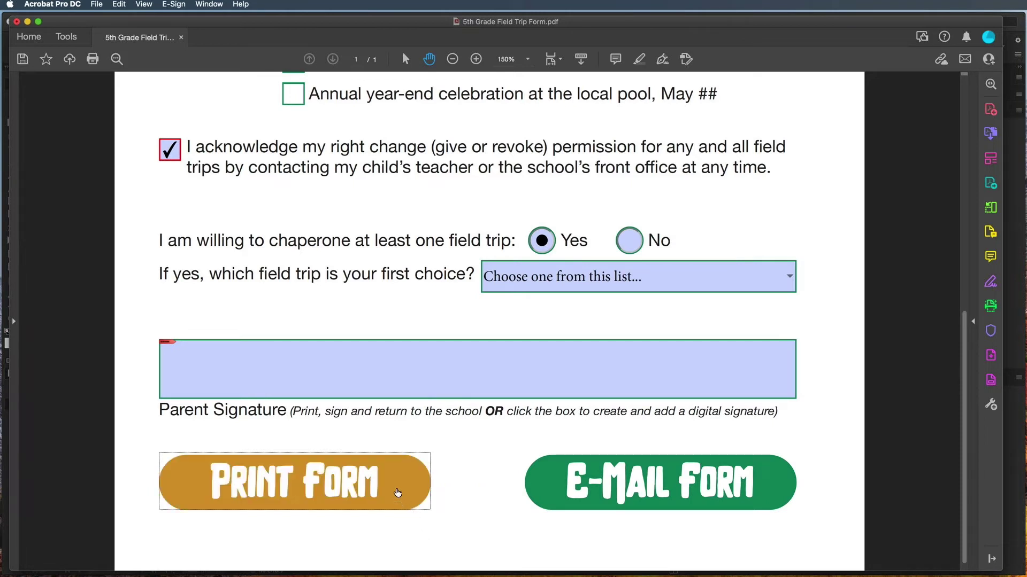
click(397, 493)
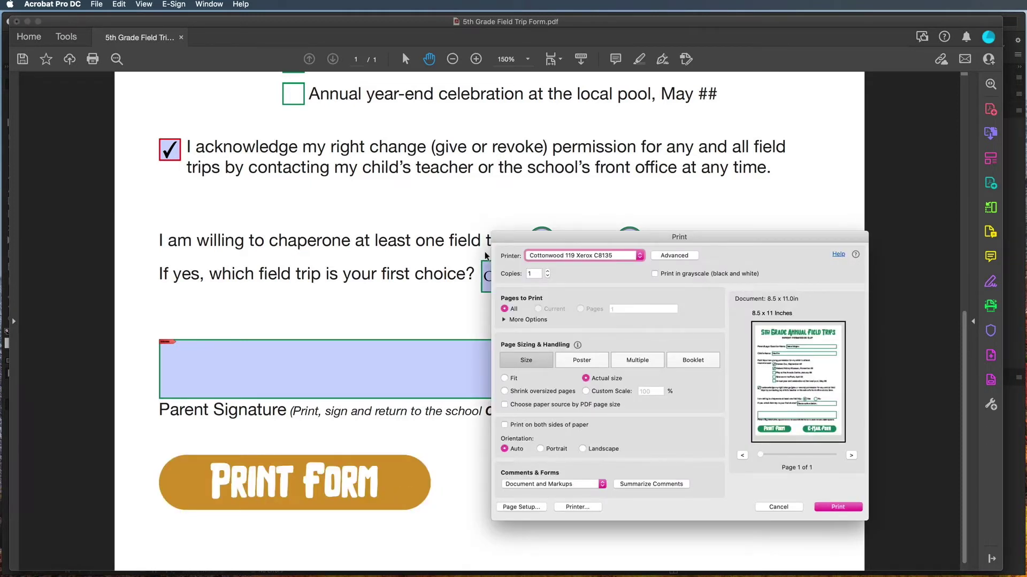
click(795, 511)
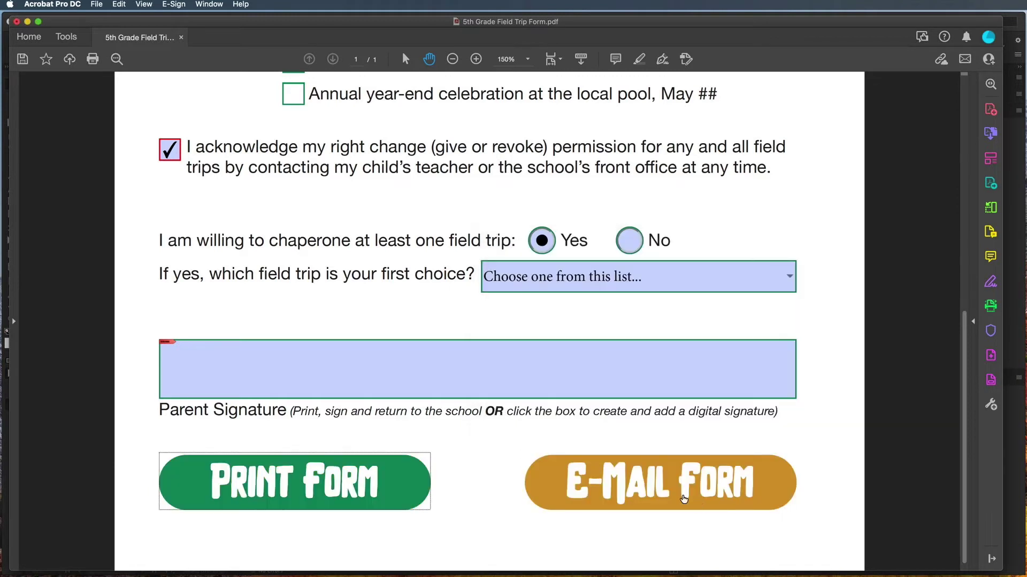
click(539, 483)
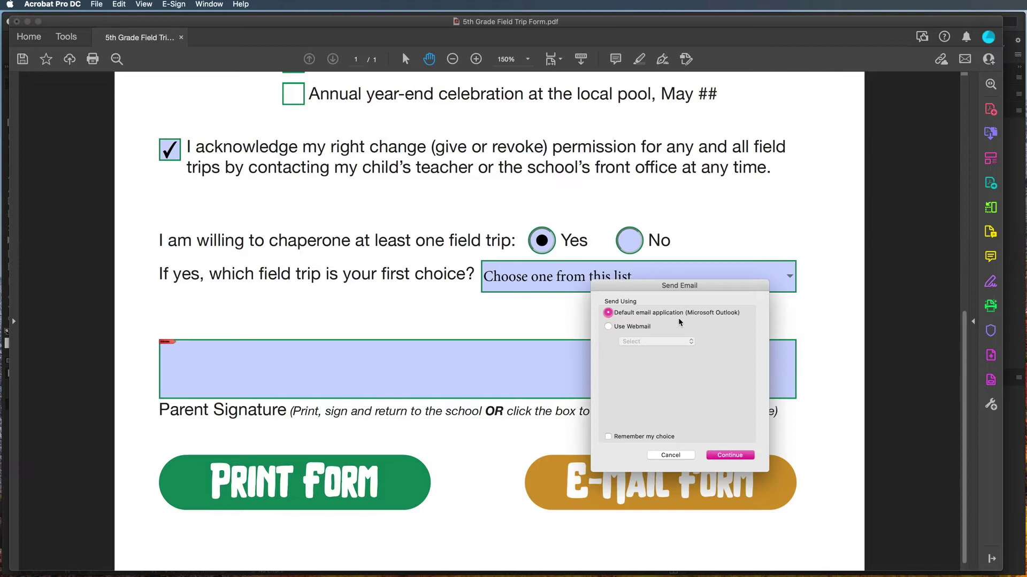
click(738, 456)
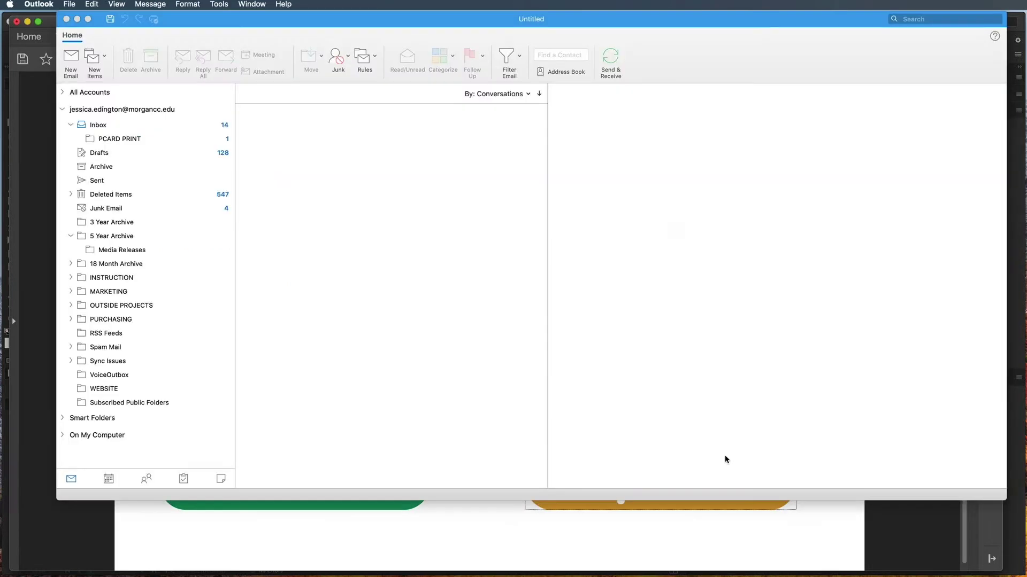
click(719, 281)
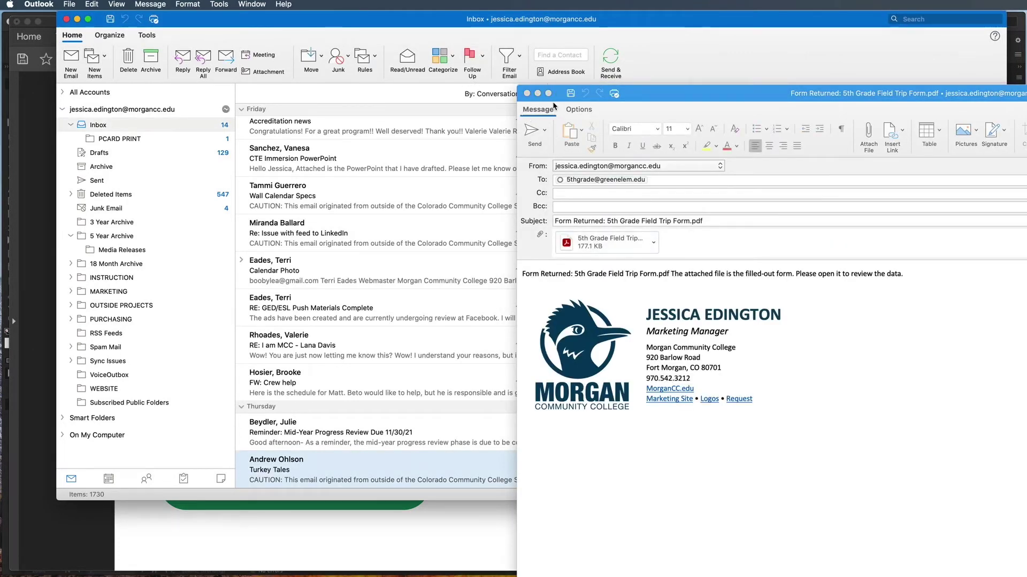
click(537, 93)
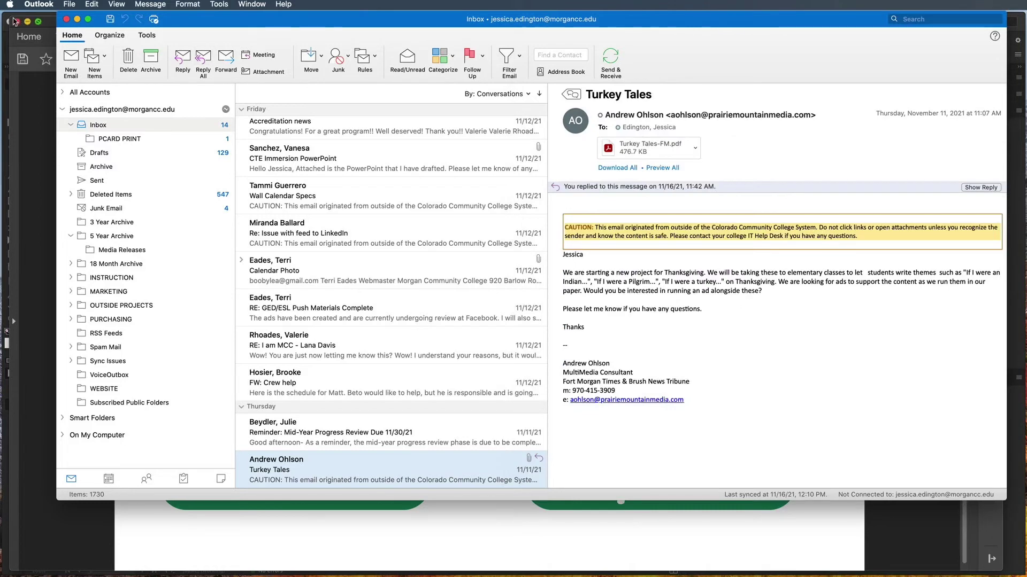
click(78, 20)
click(829, 342)
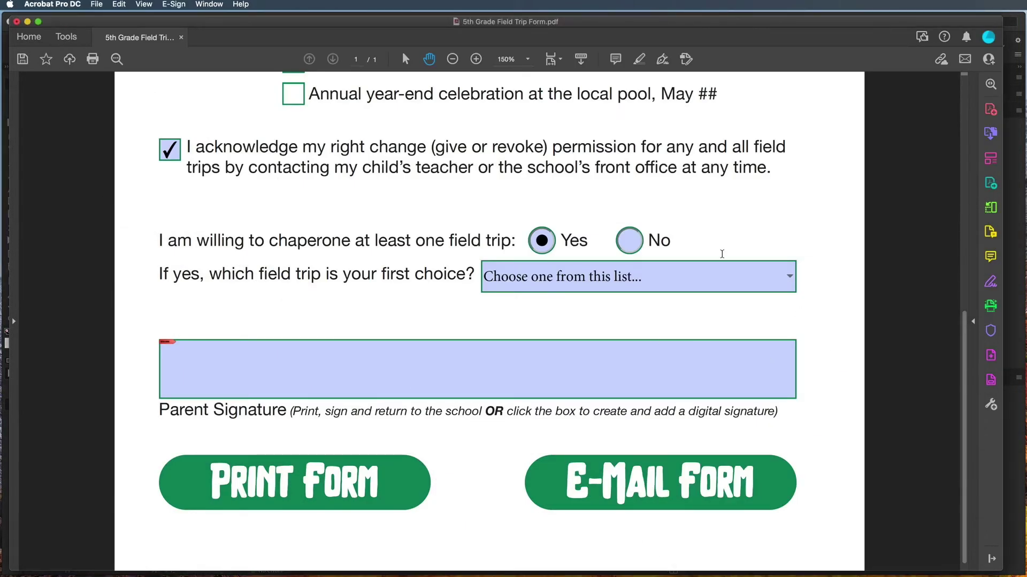
Close the form in Acrobat without saving and return to InDesign.
click(16, 22)
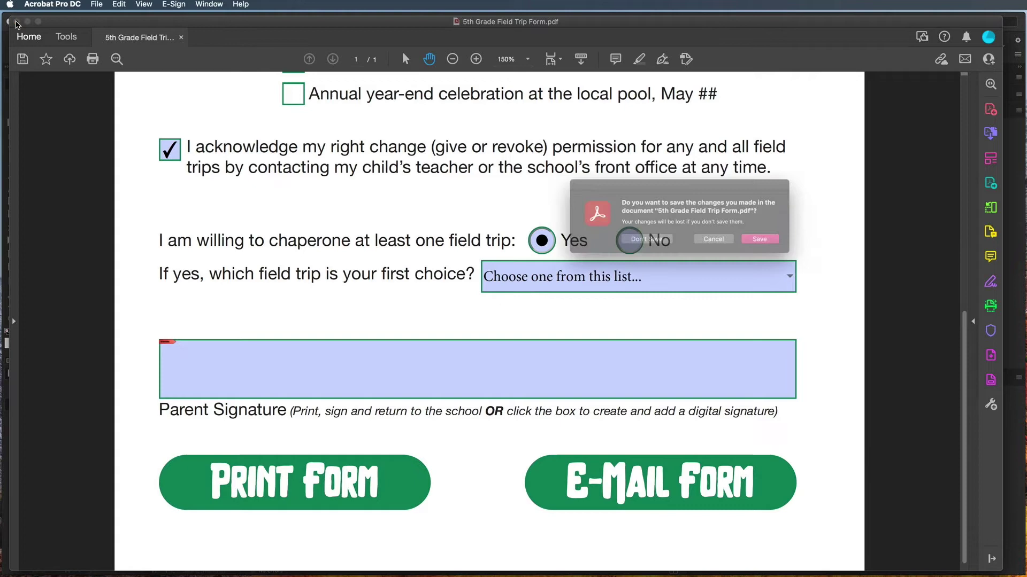
click(637, 242)
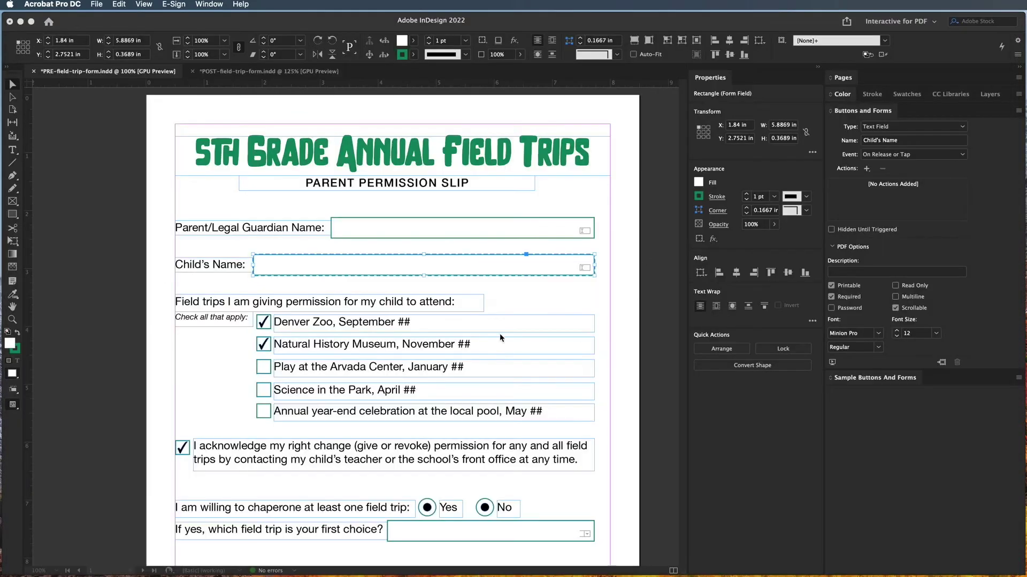
click(206, 383)
Move 'Permission change acknowledgement' right after Natural History Museum in the Tab Order.
click(267, 366)
scroll(267, 365, down, 5)
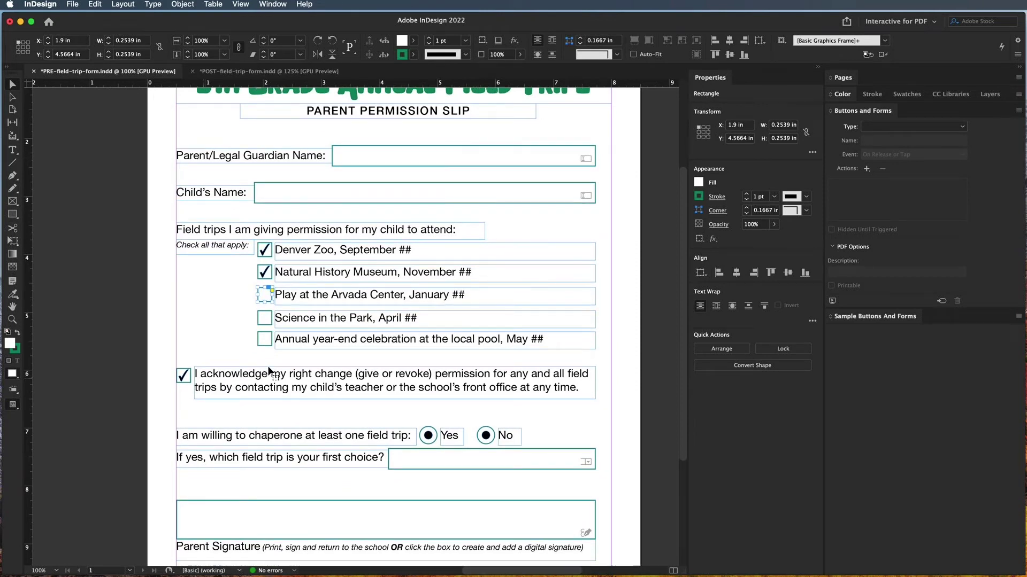
click(182, 4)
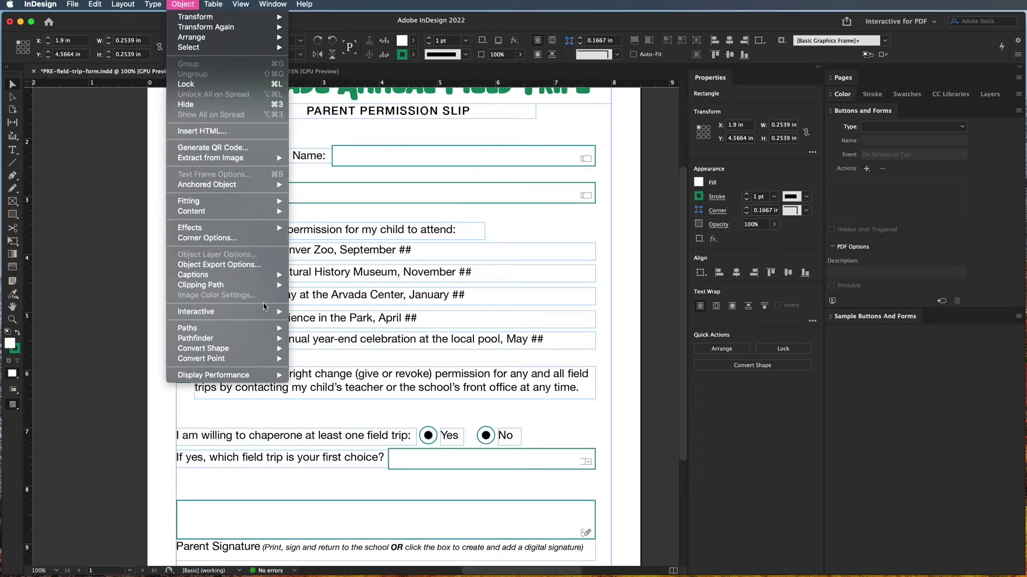
mouse_move(267, 311)
click(348, 412)
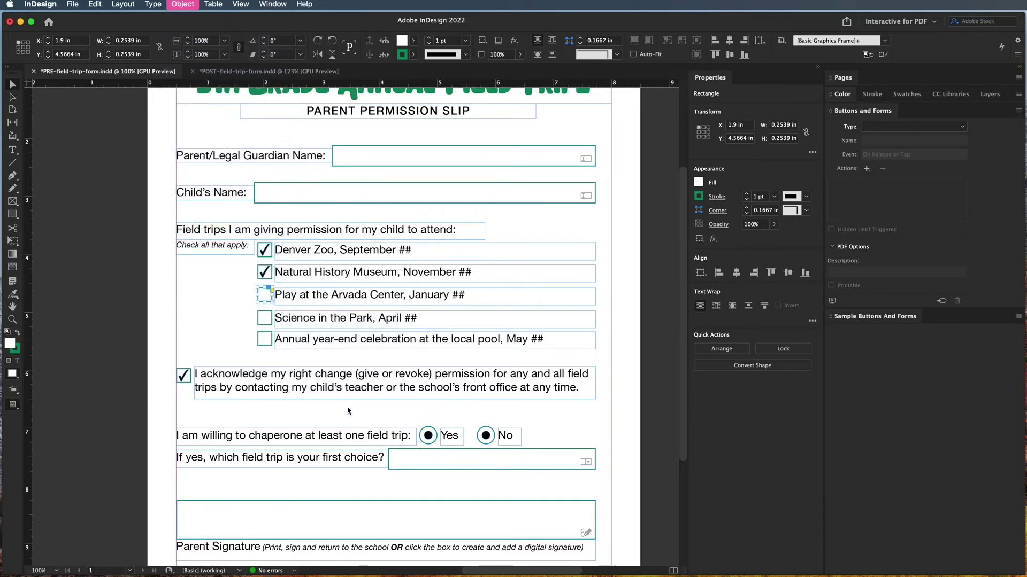
drag(690, 293, 669, 314)
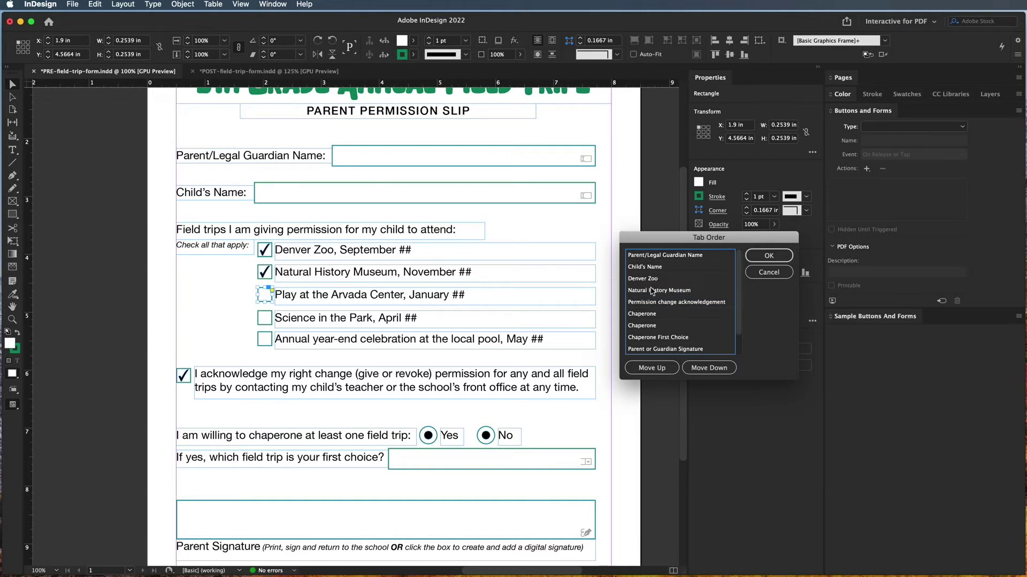
click(768, 255)
Select the Chaperone First Choice combo box and make 'Choose one from this list...' its default item.
scroll(534, 424, down, 4)
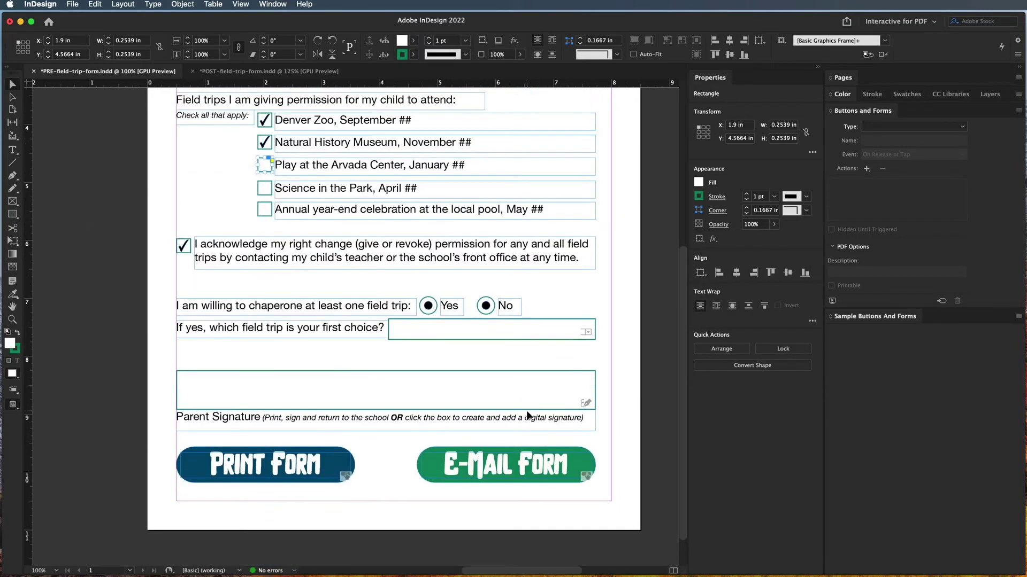
click(518, 329)
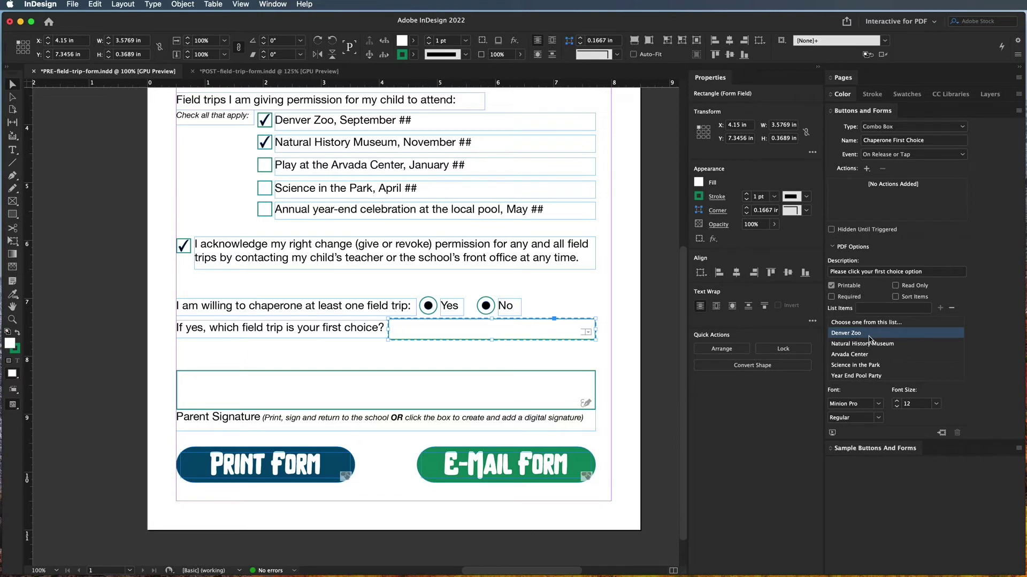
click(860, 324)
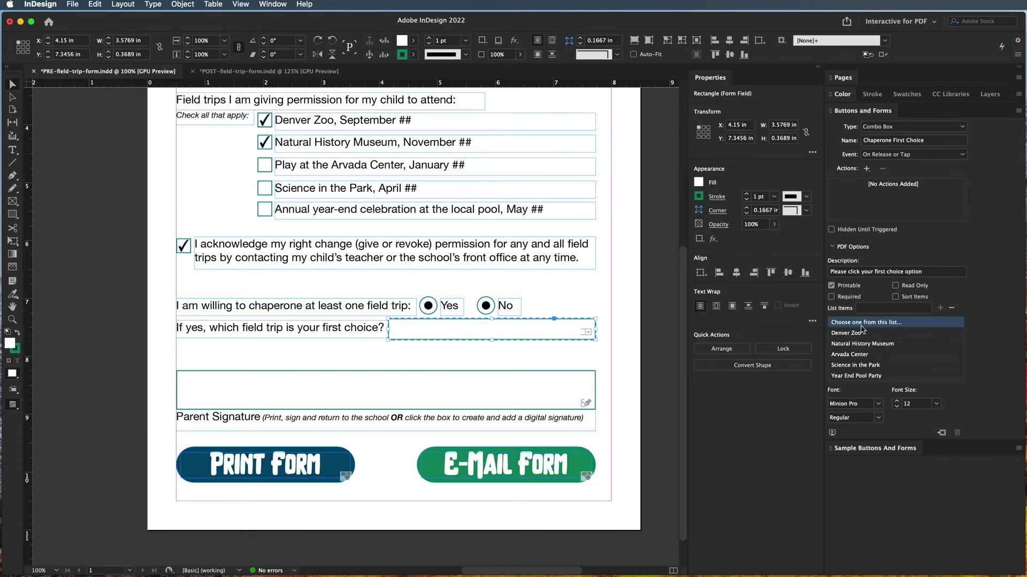
Save the document and re-export it as Adobe PDF (Interactive), replacing 5th Grade Field Trip Form.pdf.
click(72, 5)
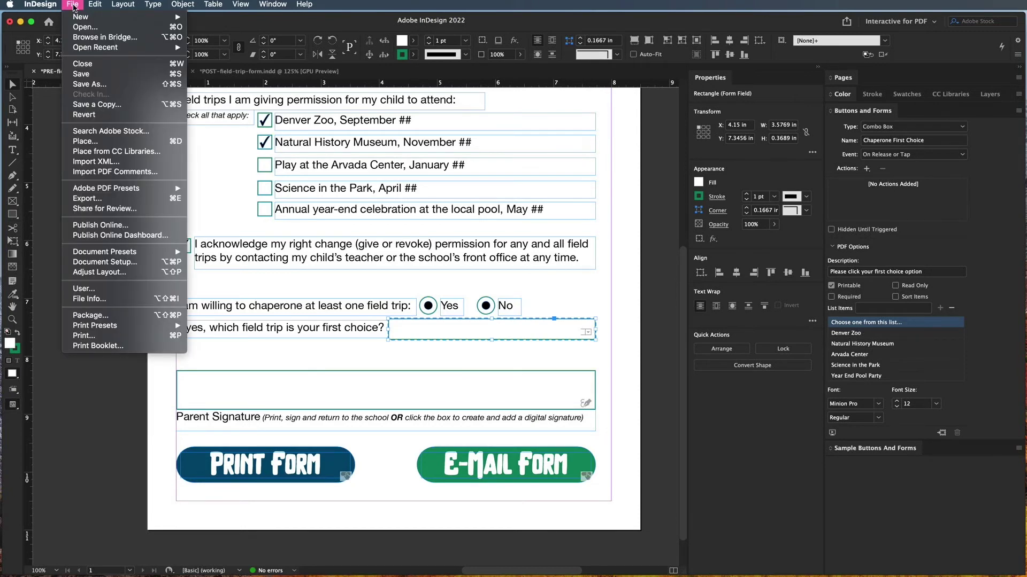
click(81, 74)
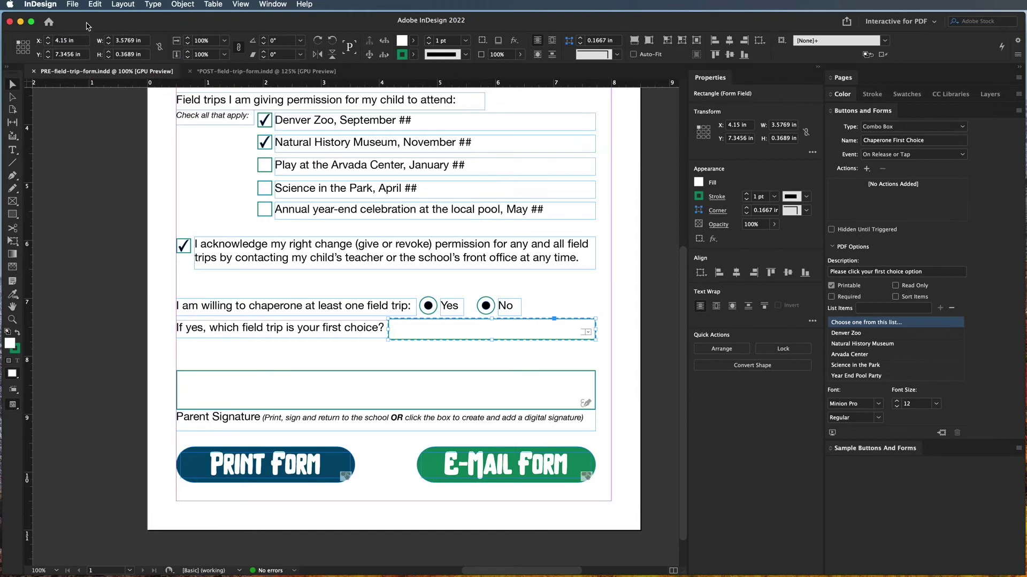
click(72, 4)
click(106, 197)
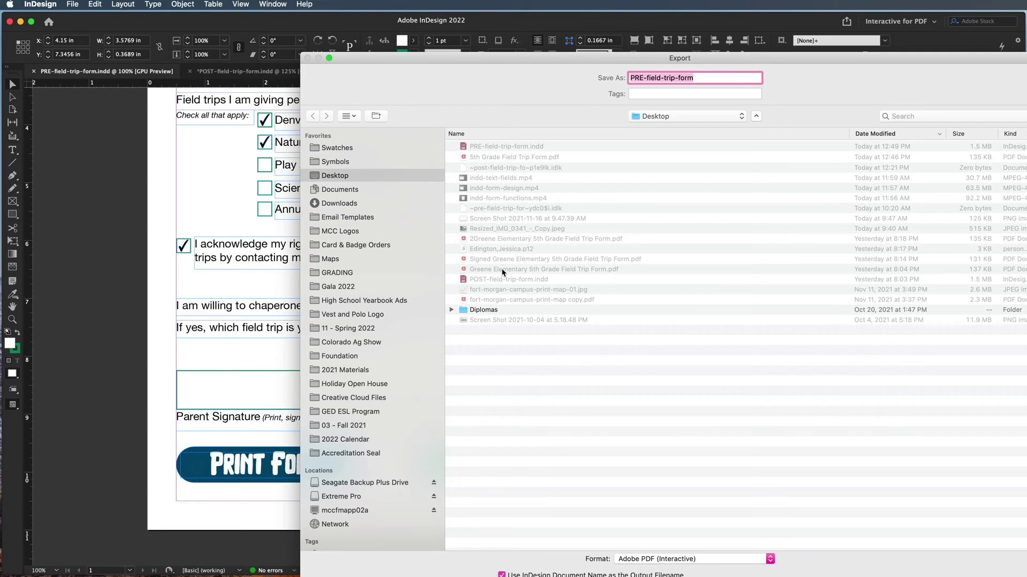
click(507, 157)
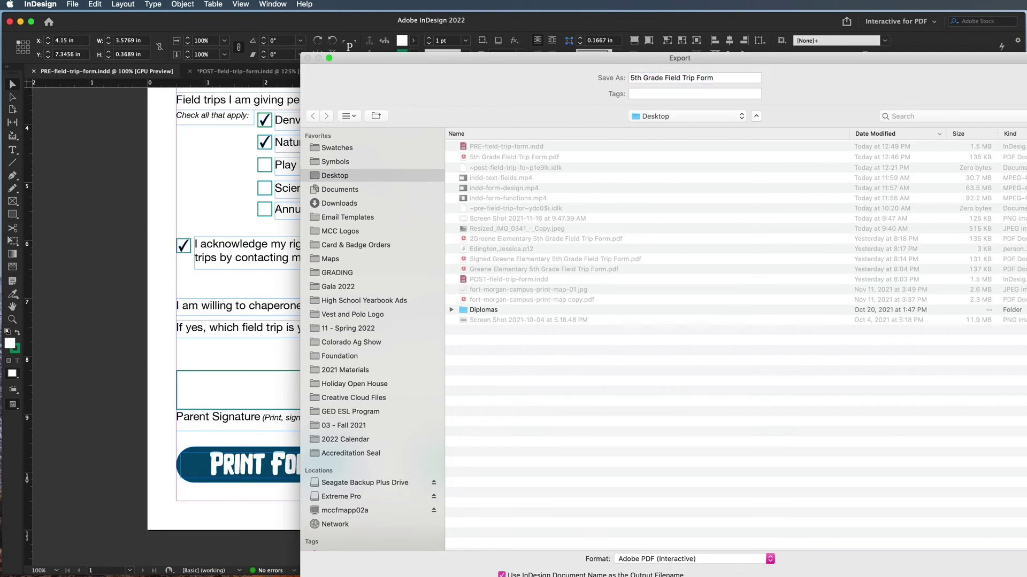
key(Return)
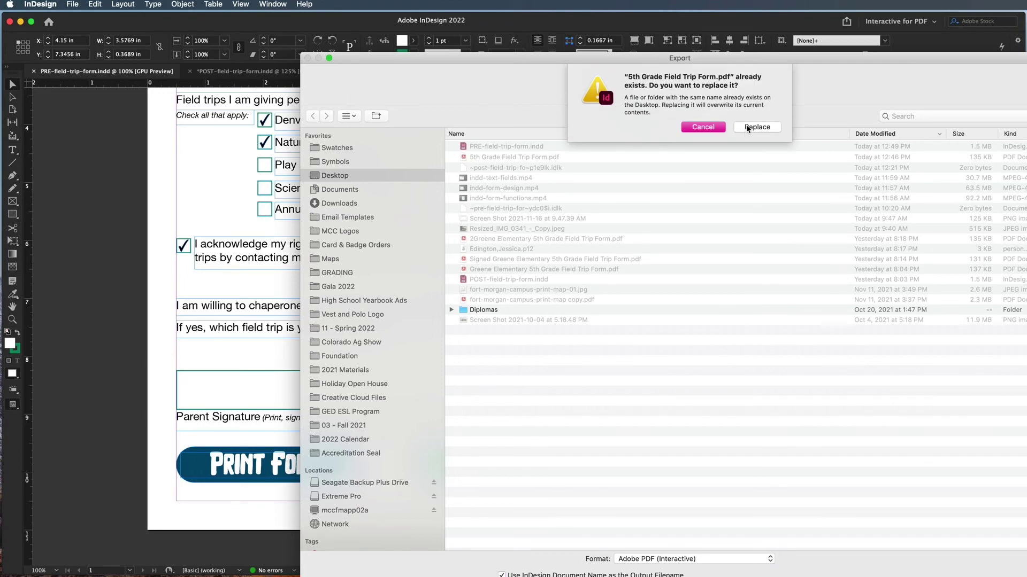
click(746, 127)
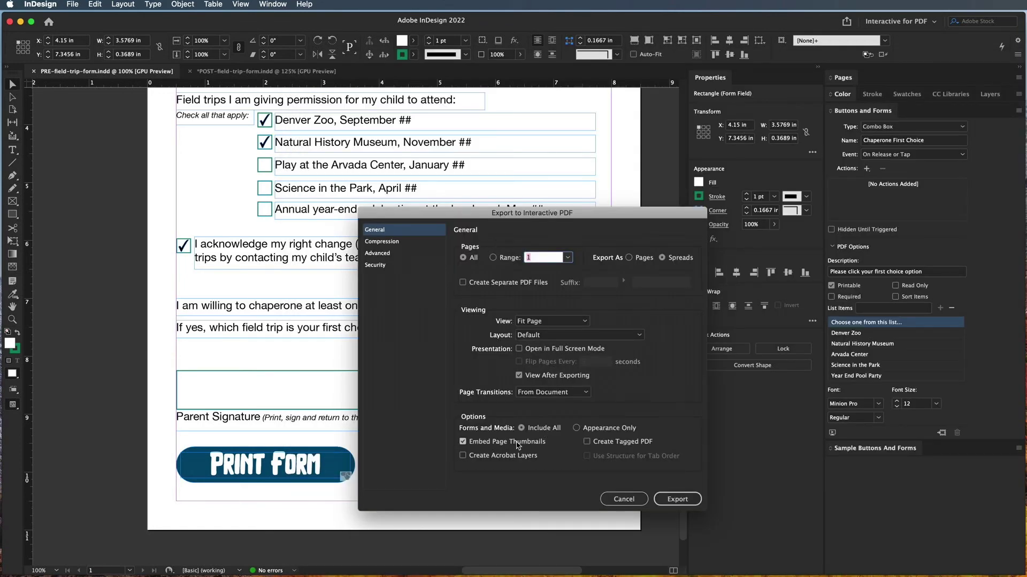
click(675, 499)
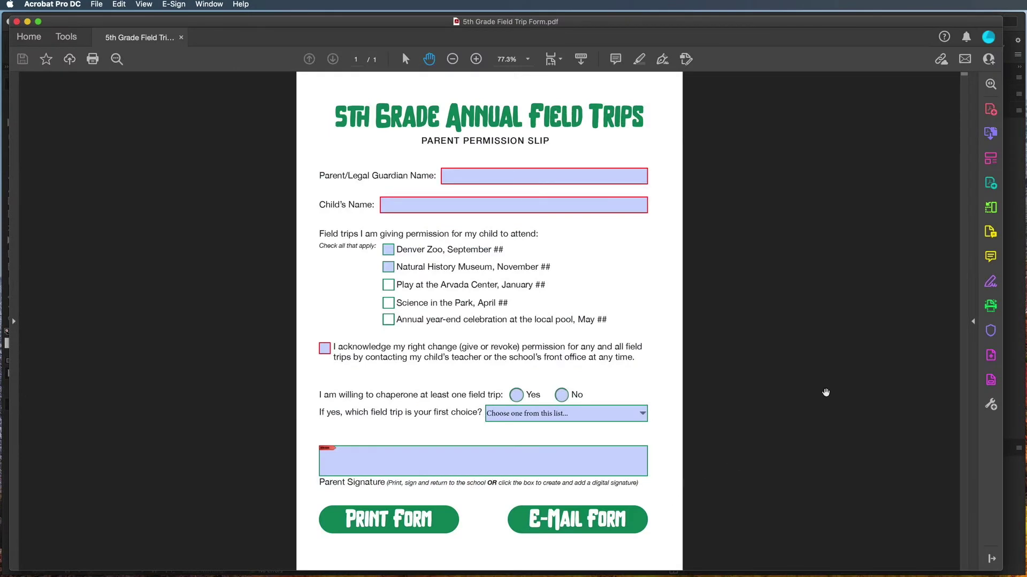
Enter the guardian's name and the child's first name in the test form.
click(461, 172)
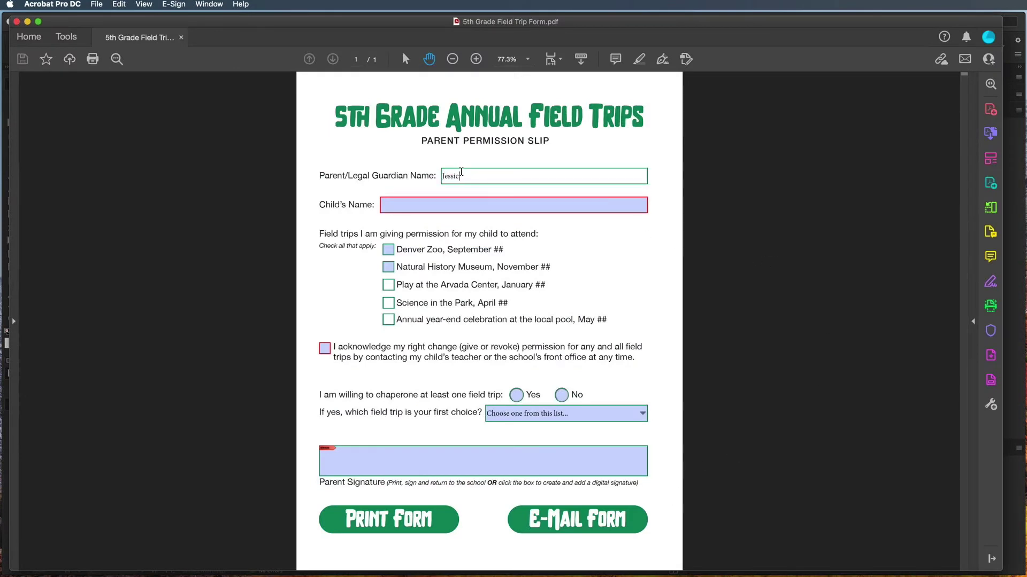
key(Tab)
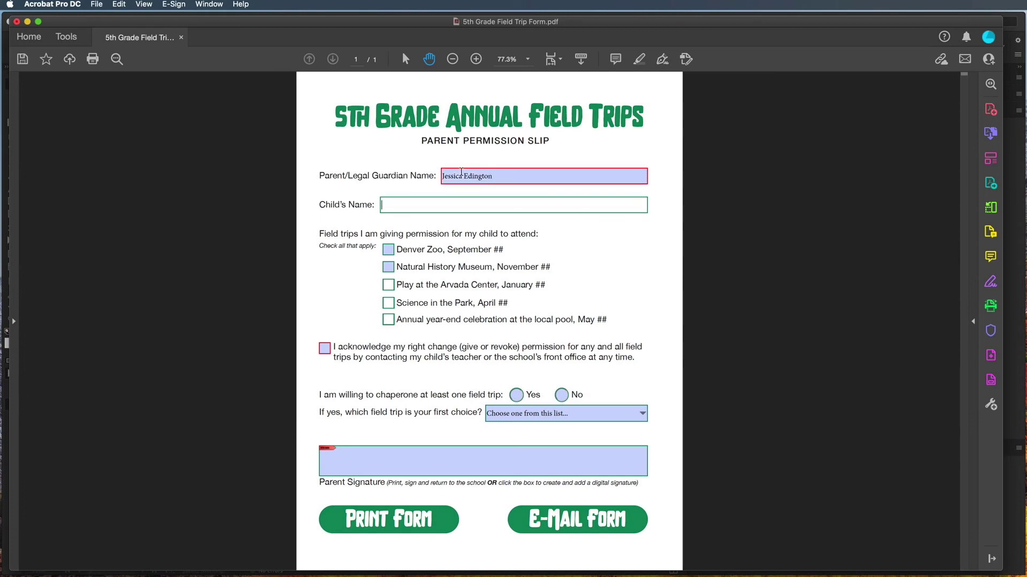
text(John Doe)
Tick Denver Zoo and Natural History Museum, and choose Science in the Park as first choice.
click(388, 250)
click(388, 268)
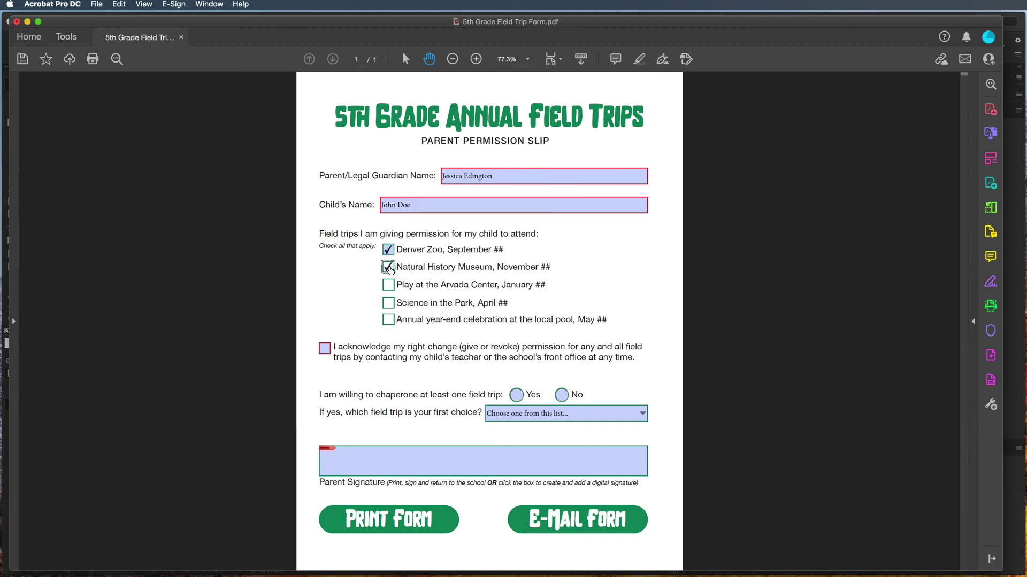
key(Tab)
key(Tab)
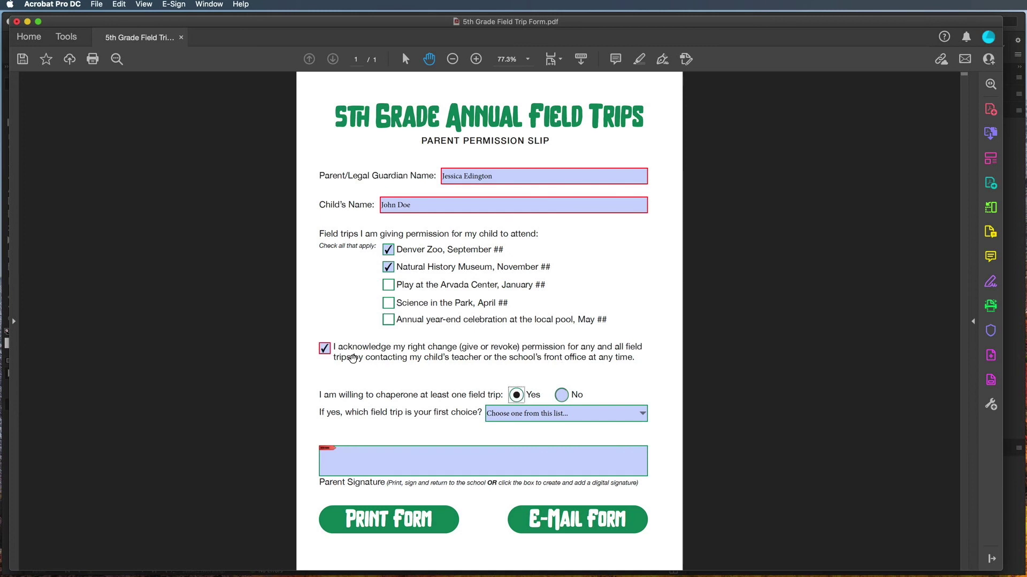
click(641, 416)
click(563, 465)
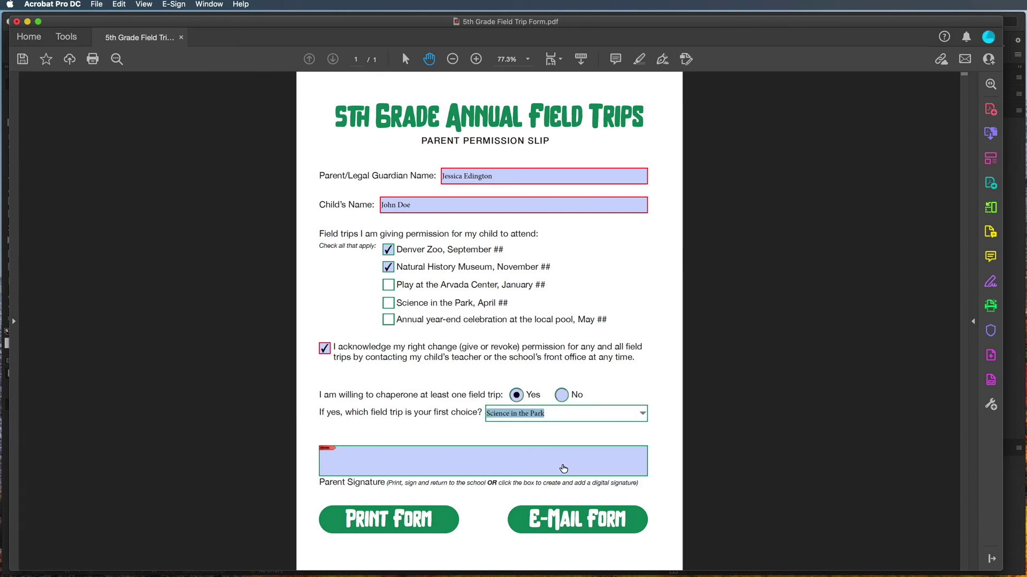
click(563, 468)
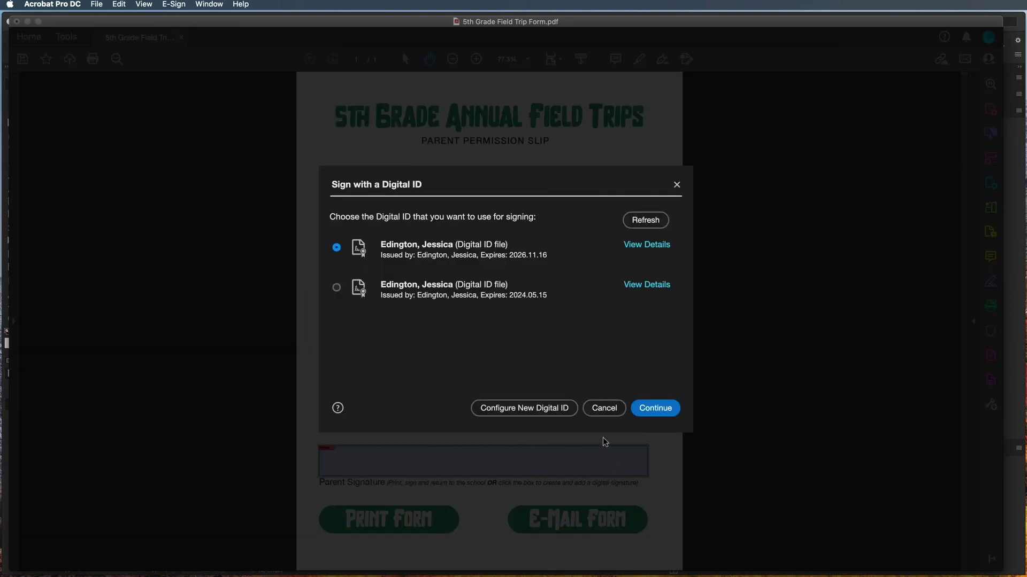
click(598, 412)
click(440, 520)
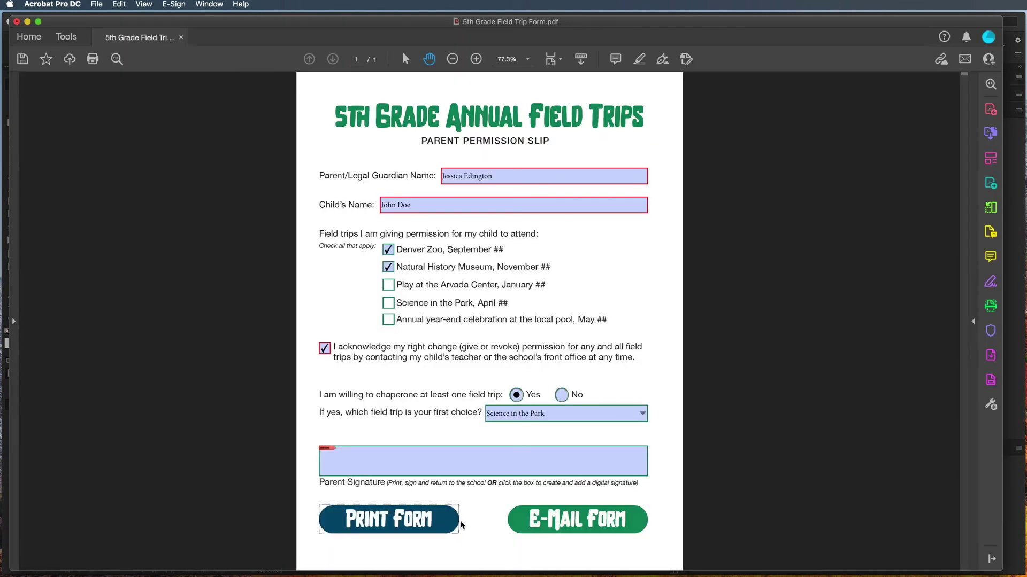
click(787, 508)
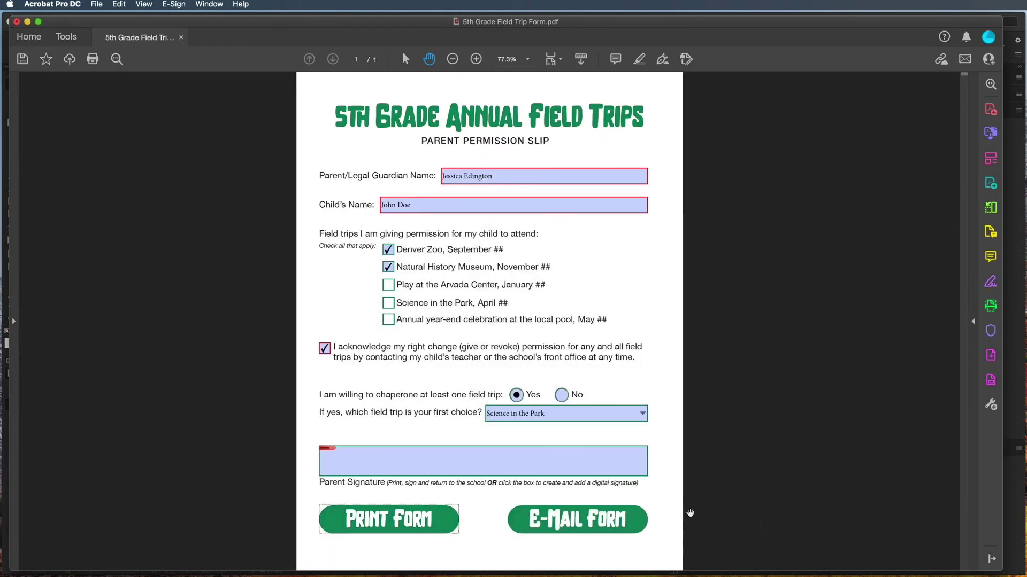
click(636, 517)
click(677, 455)
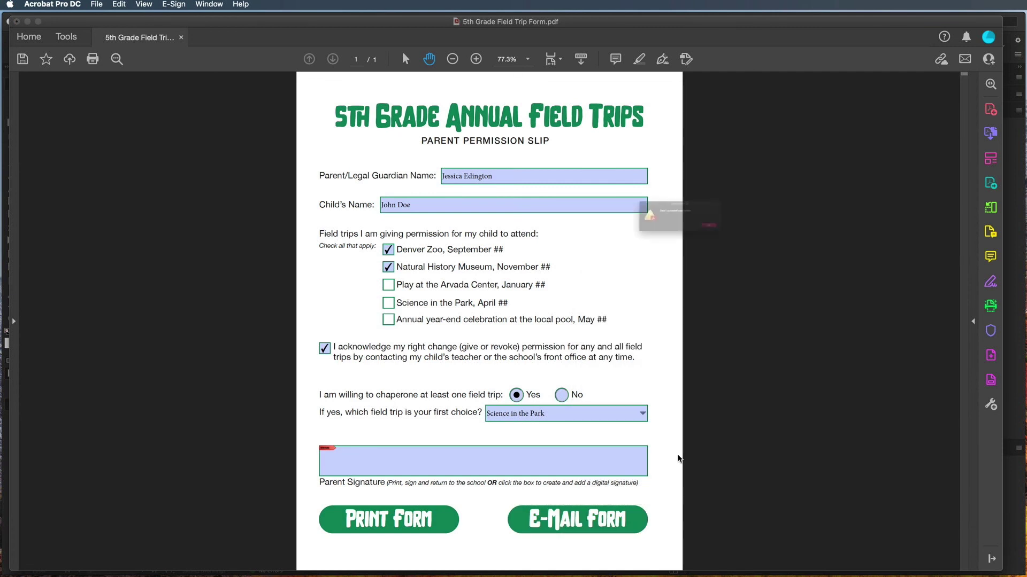
click(761, 241)
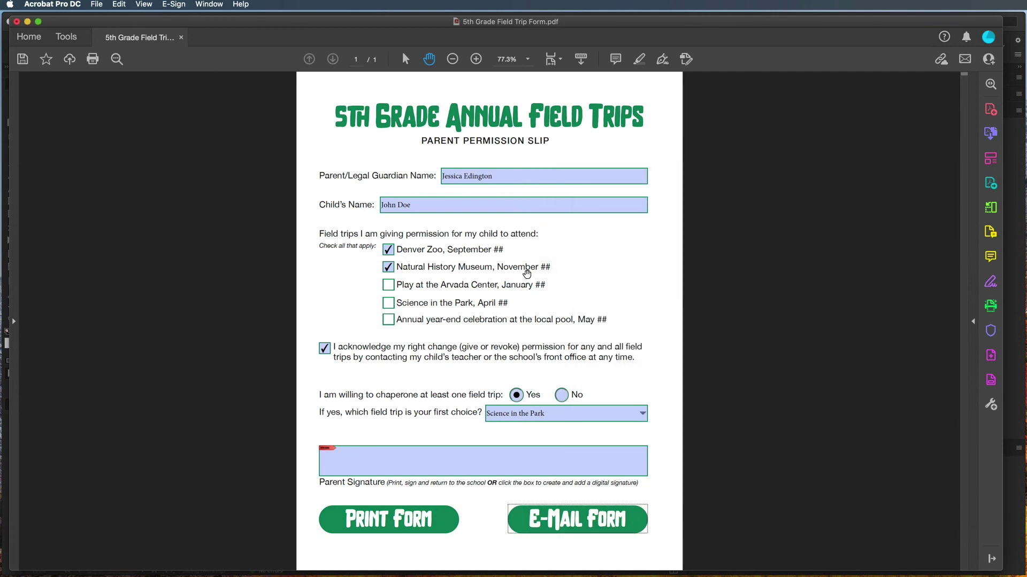